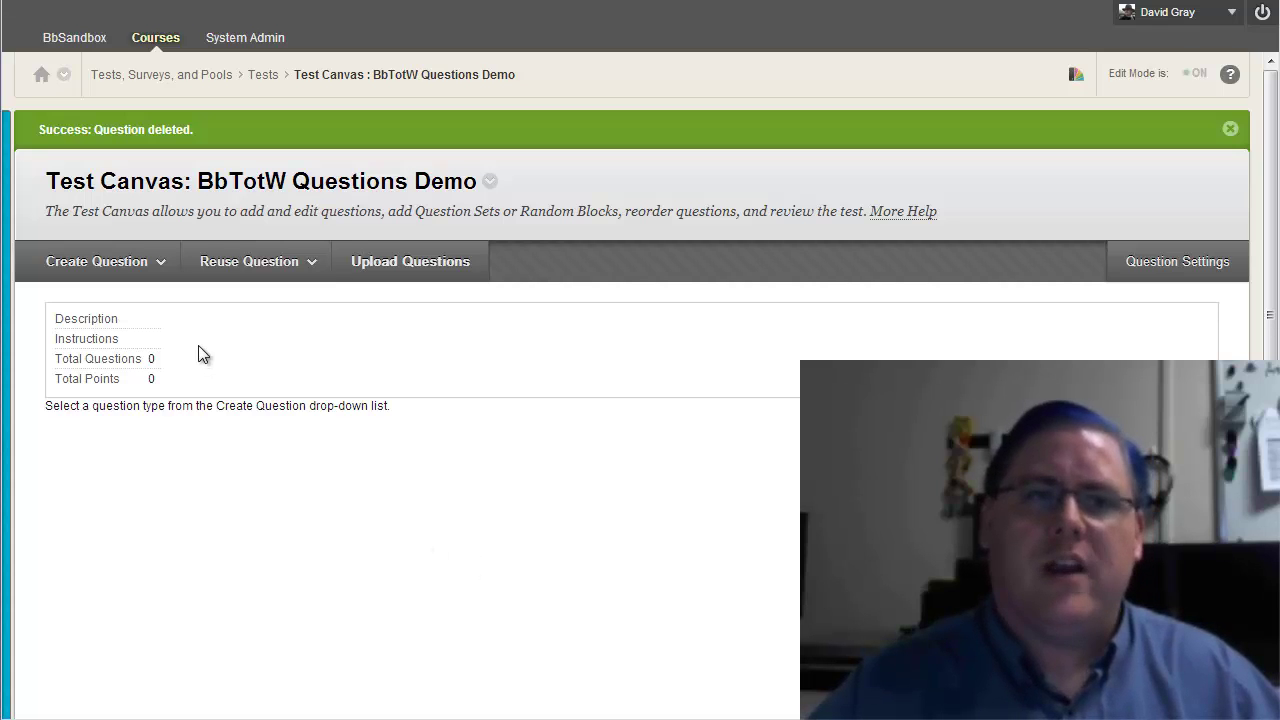
Step: Pick Fill in Multiple Blanks from the Create Question list to open an empty question editor
left_click(158, 266)
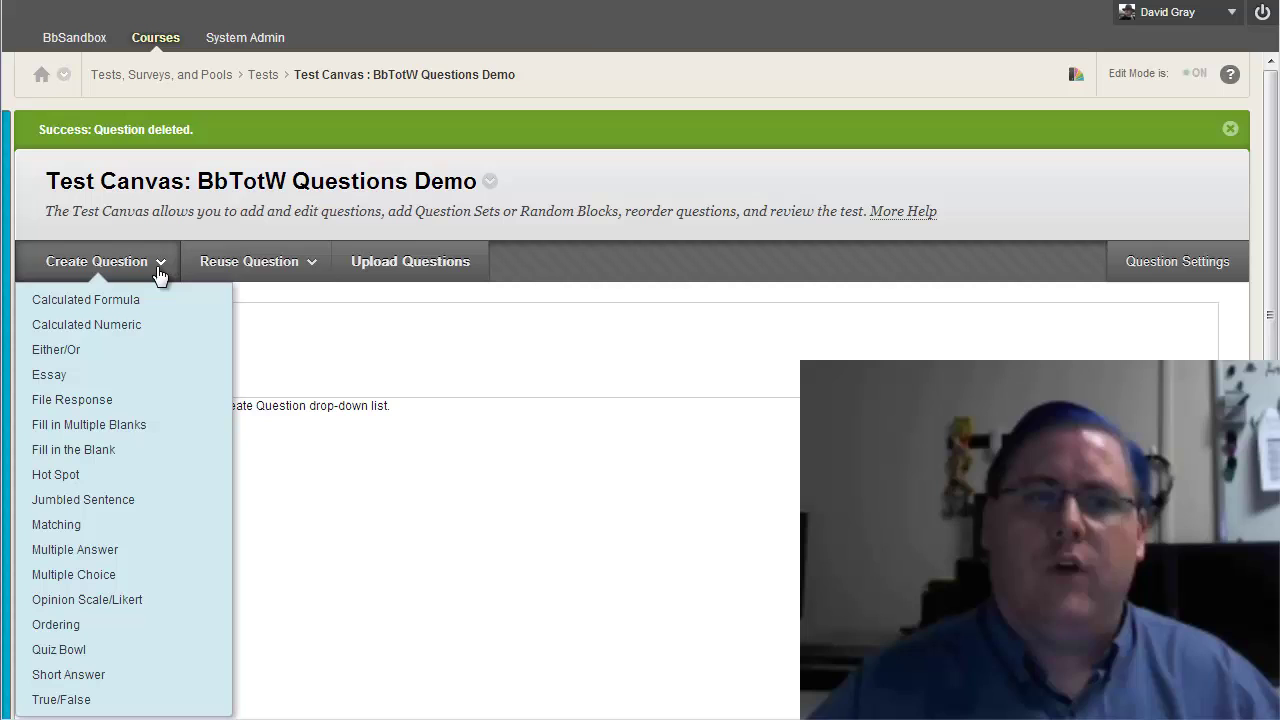
left_click(141, 433)
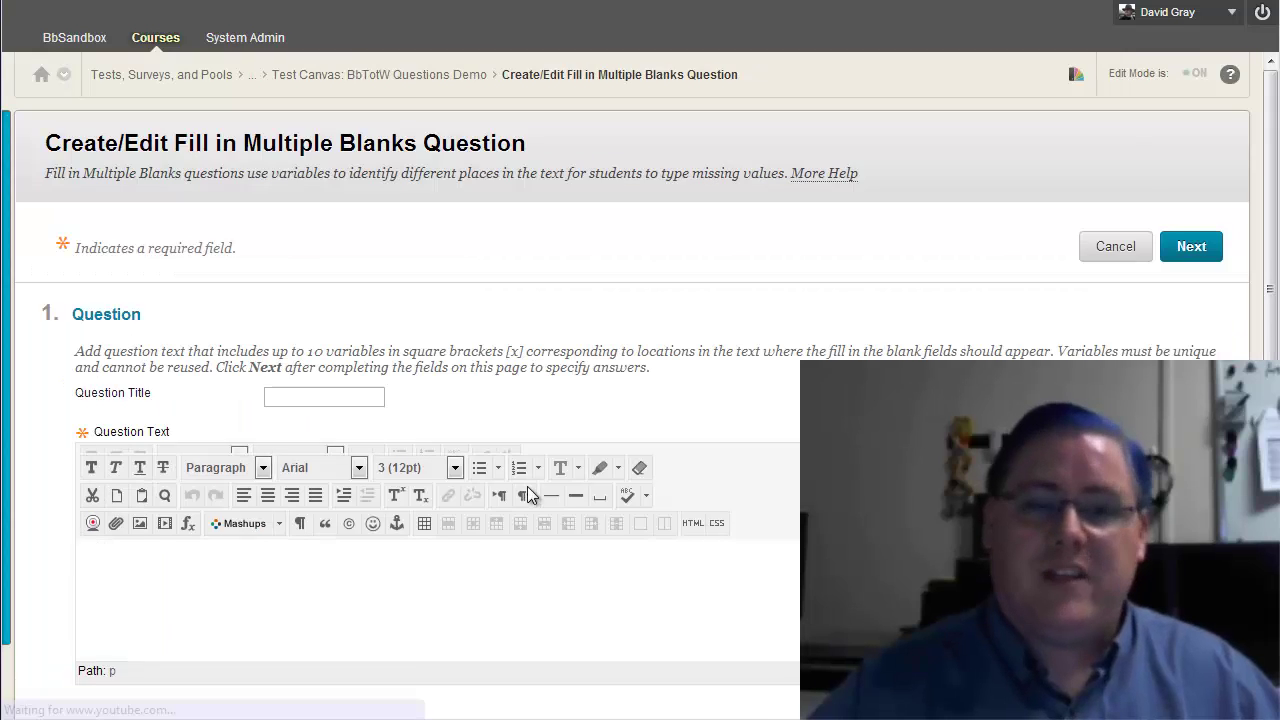
scroll(640, 400, "down", 1)
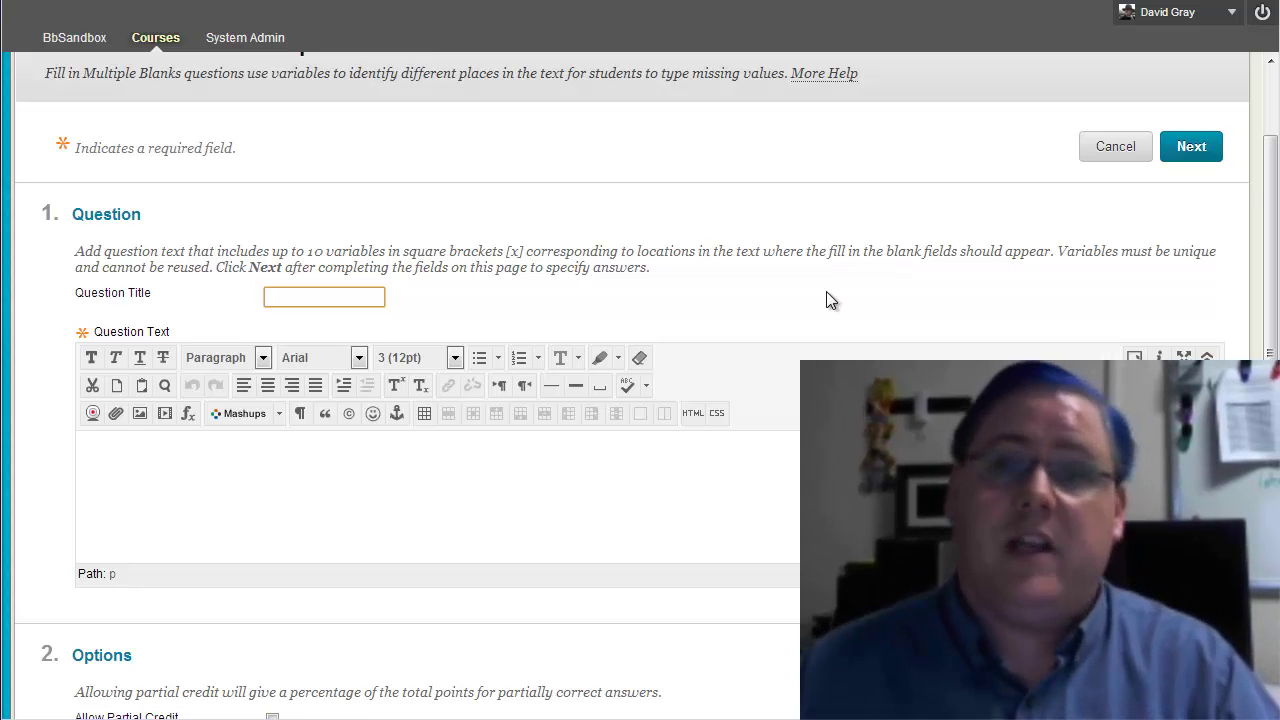
Step: Enter the question text 'The quick brown fox jumped over the lazy dog.', fixing a typo
left_click(686, 471)
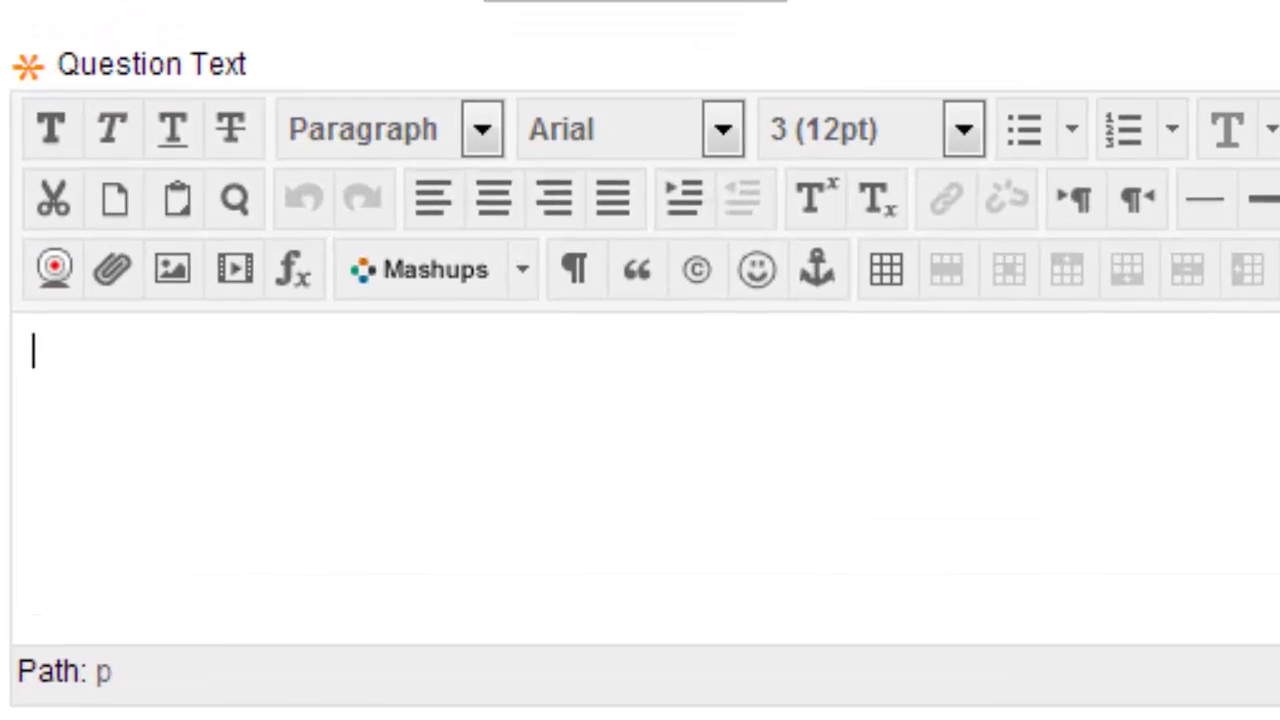
type("The quick brow")
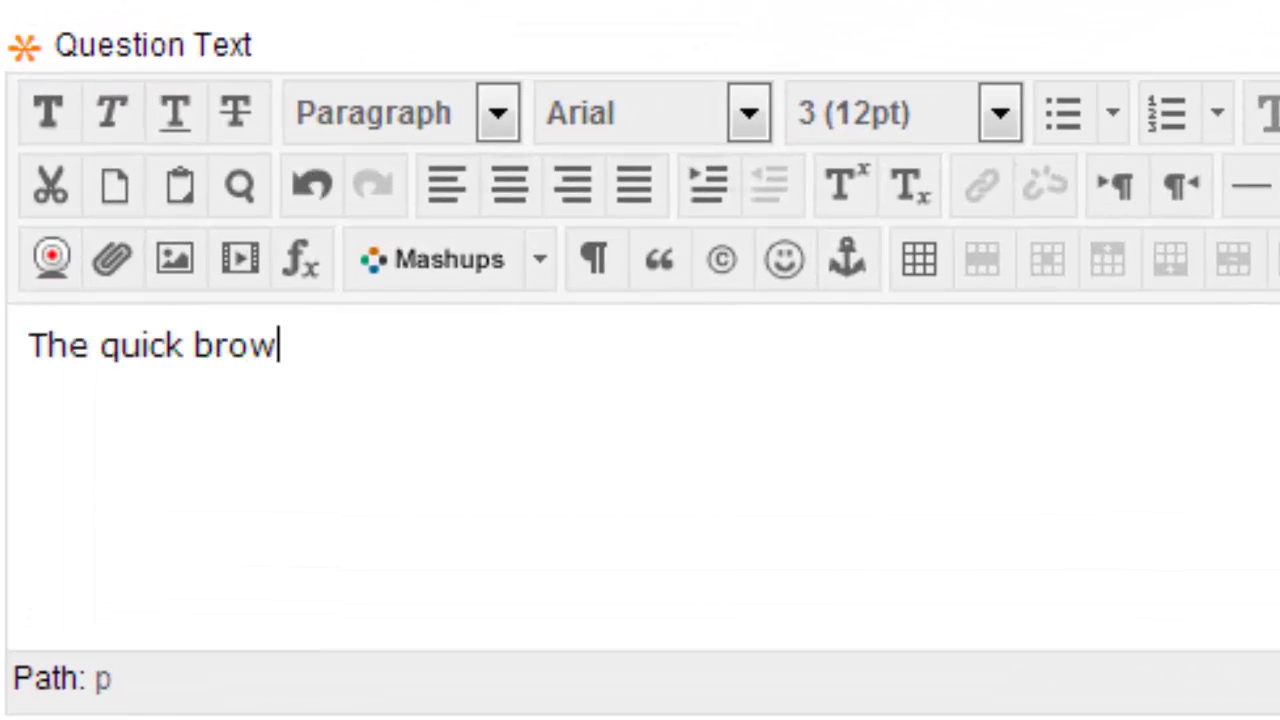
type("n fox jumped over the3 la")
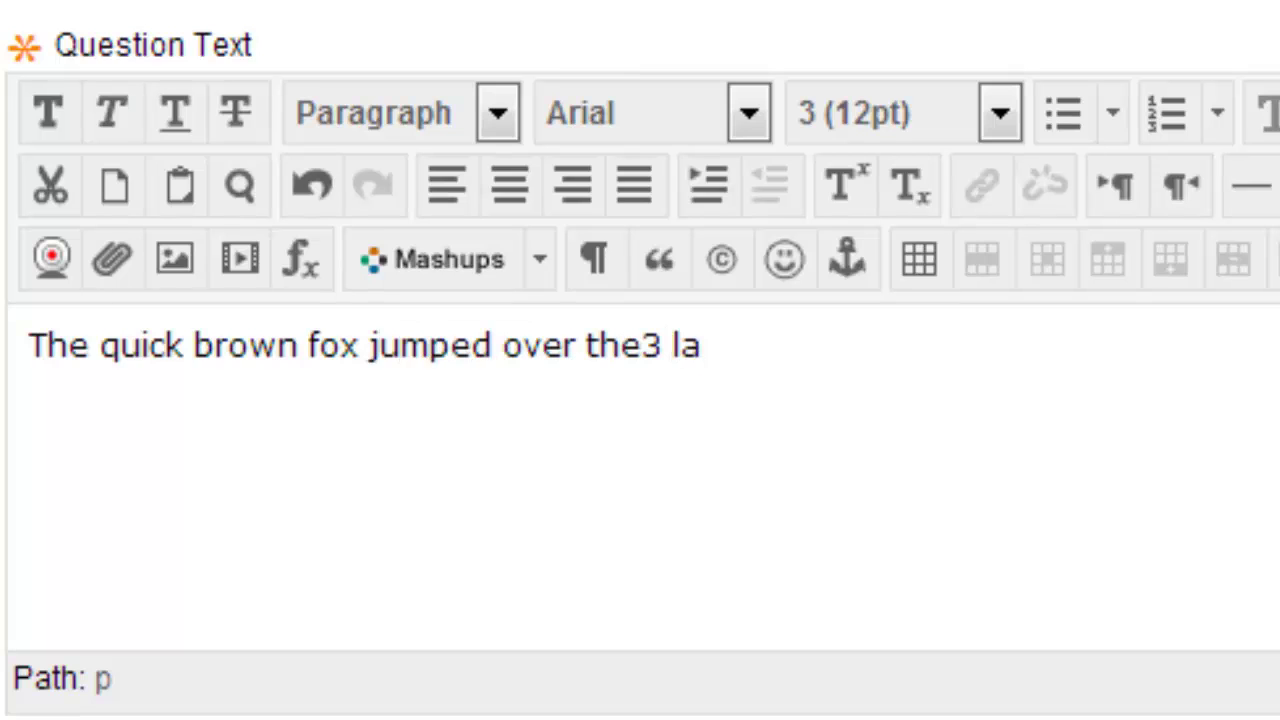
key("BackSpace")
key("BackSpace")
key("BackSpace")
key("BackSpace")
type("laz")
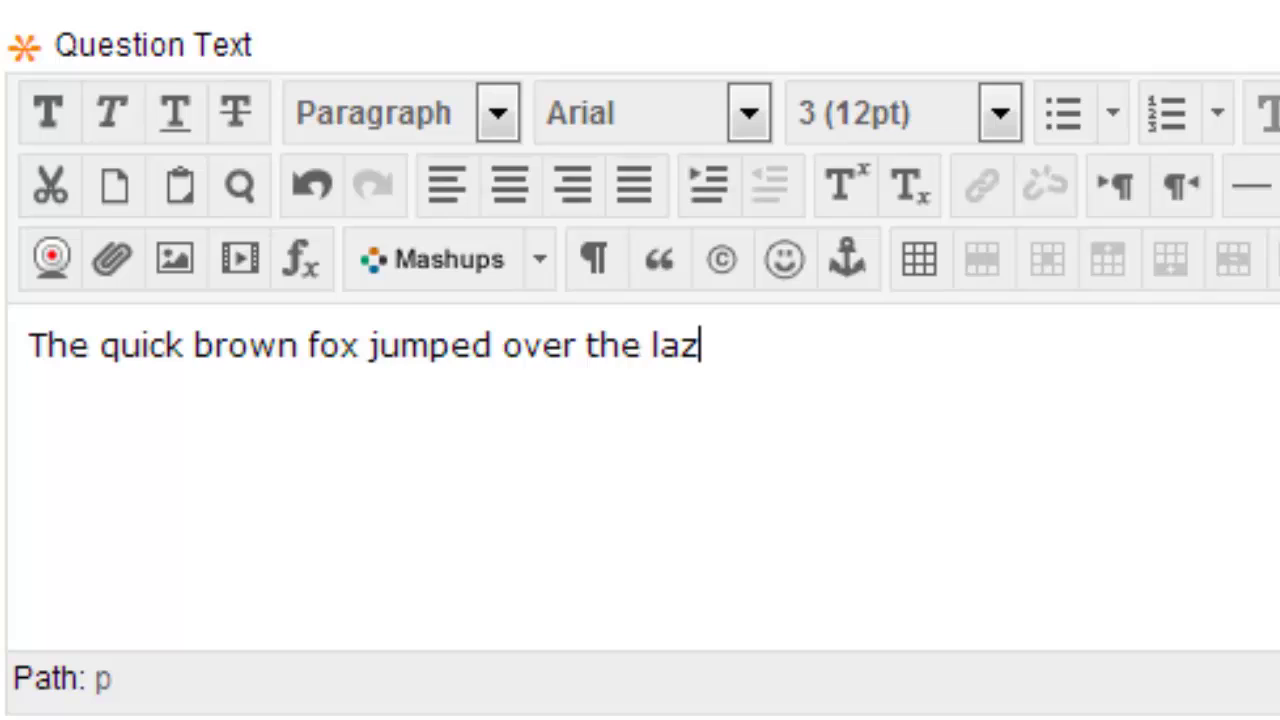
type("y dog")
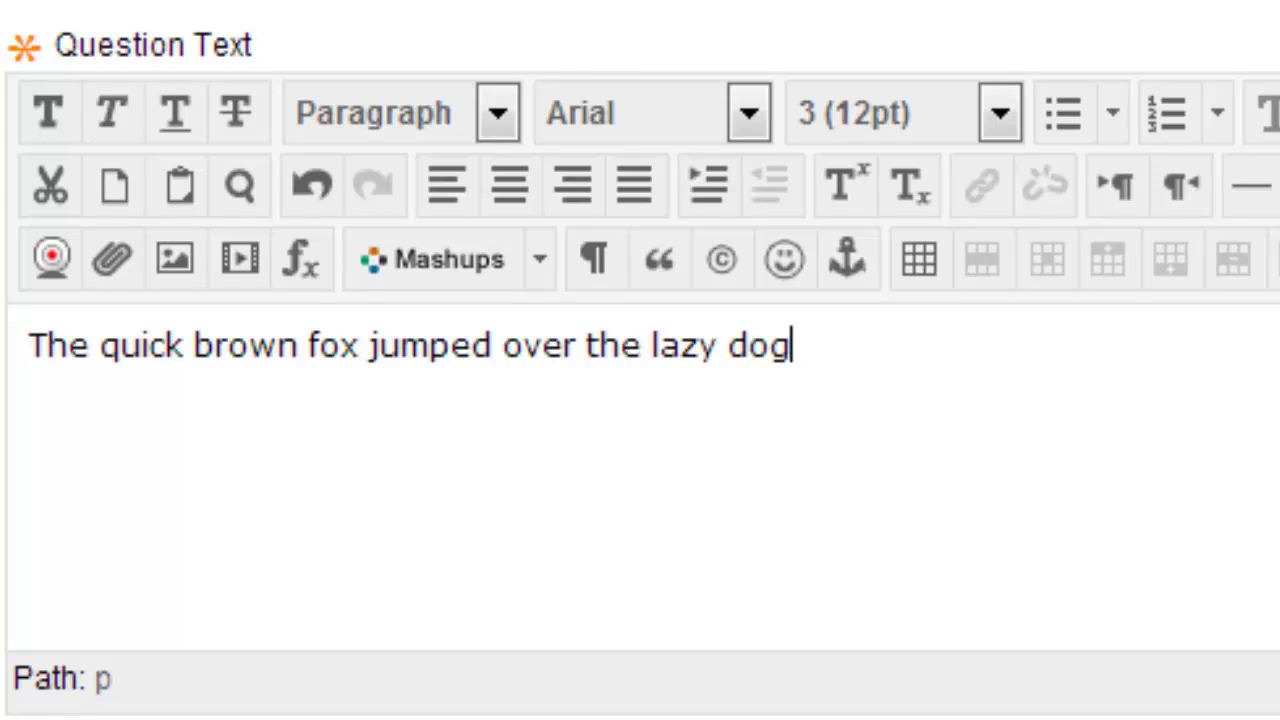
type(".")
Step: Replace the words quick, brown and lazy with the variables [q], [b] and [l]
left_click_drag(188, 350, 106, 352)
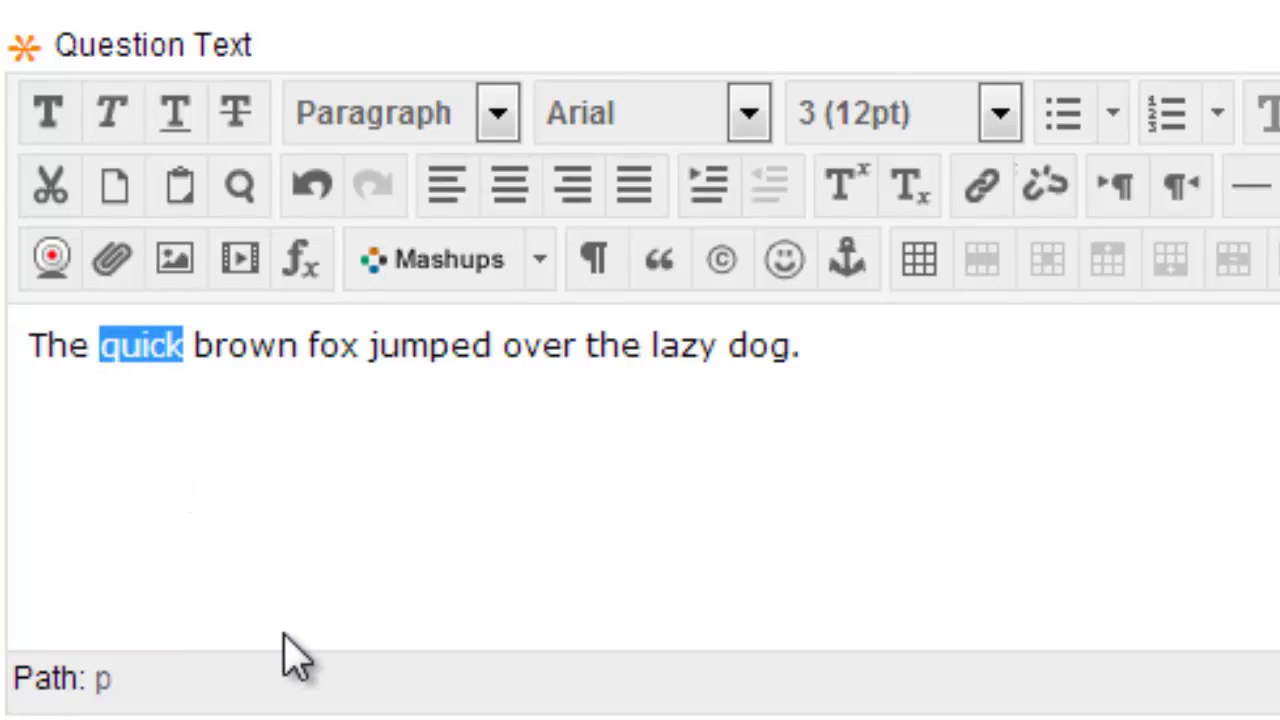
type("[]")
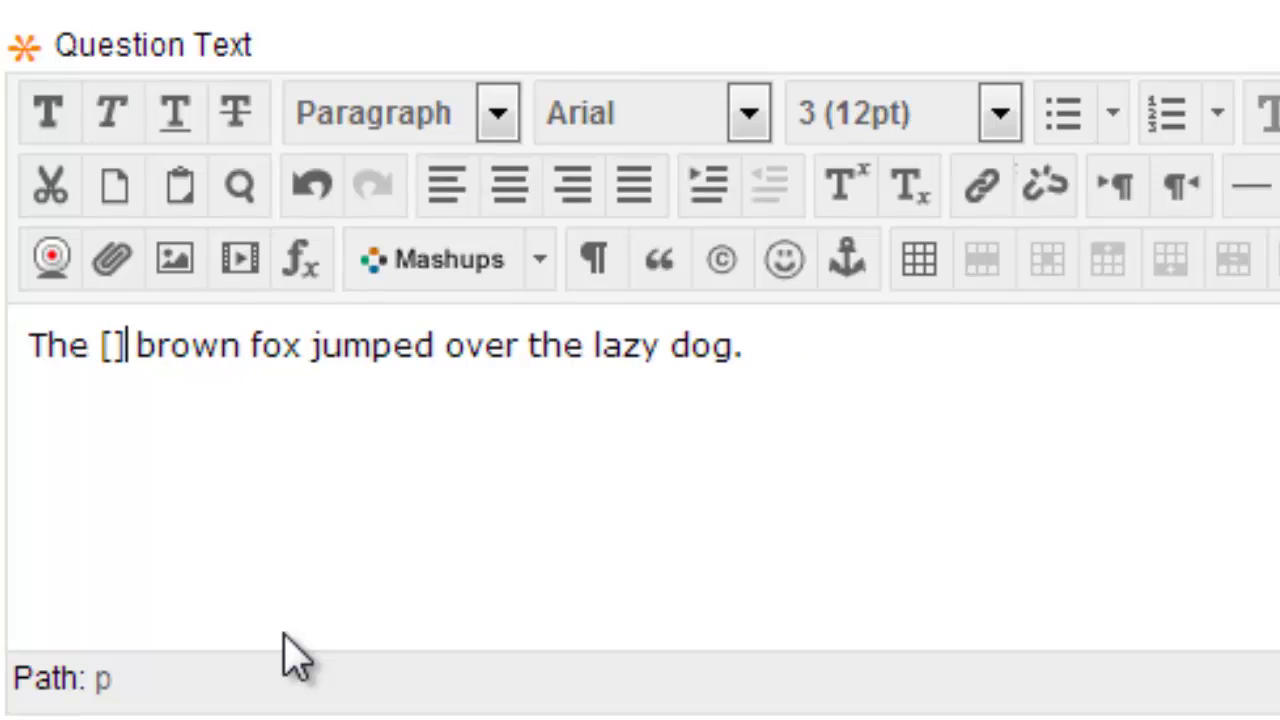
key("Left")
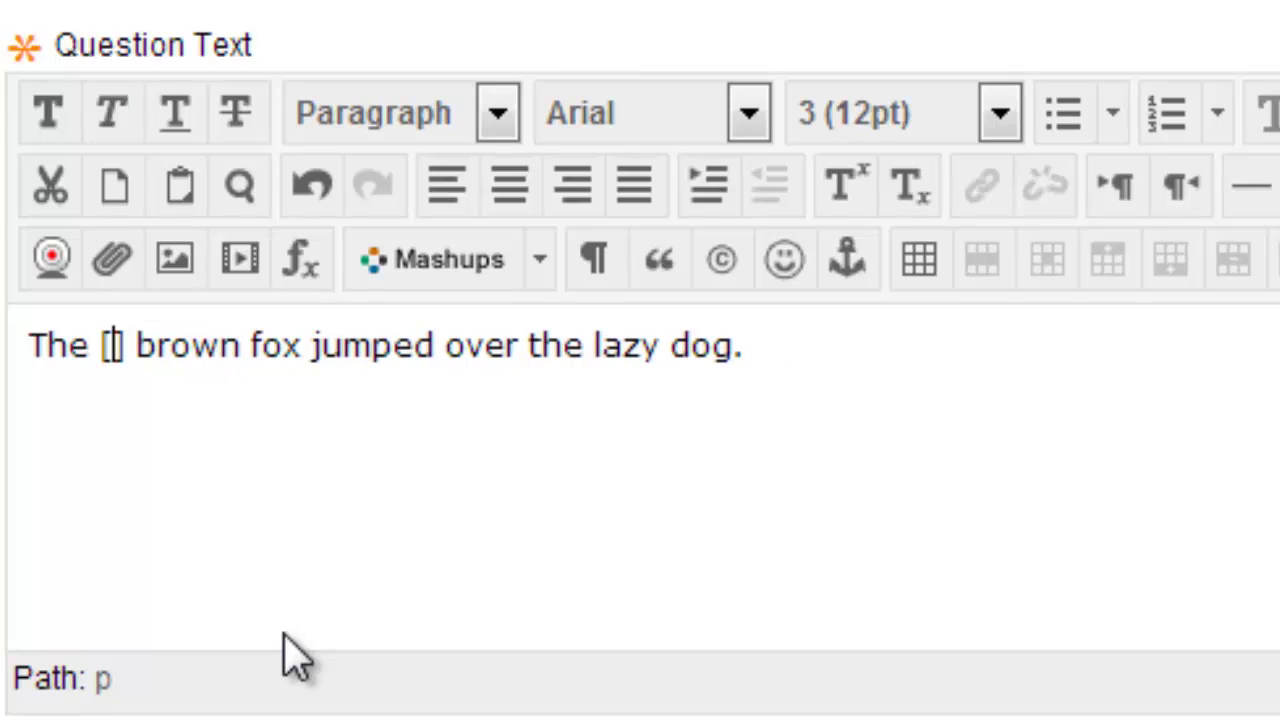
type("q")
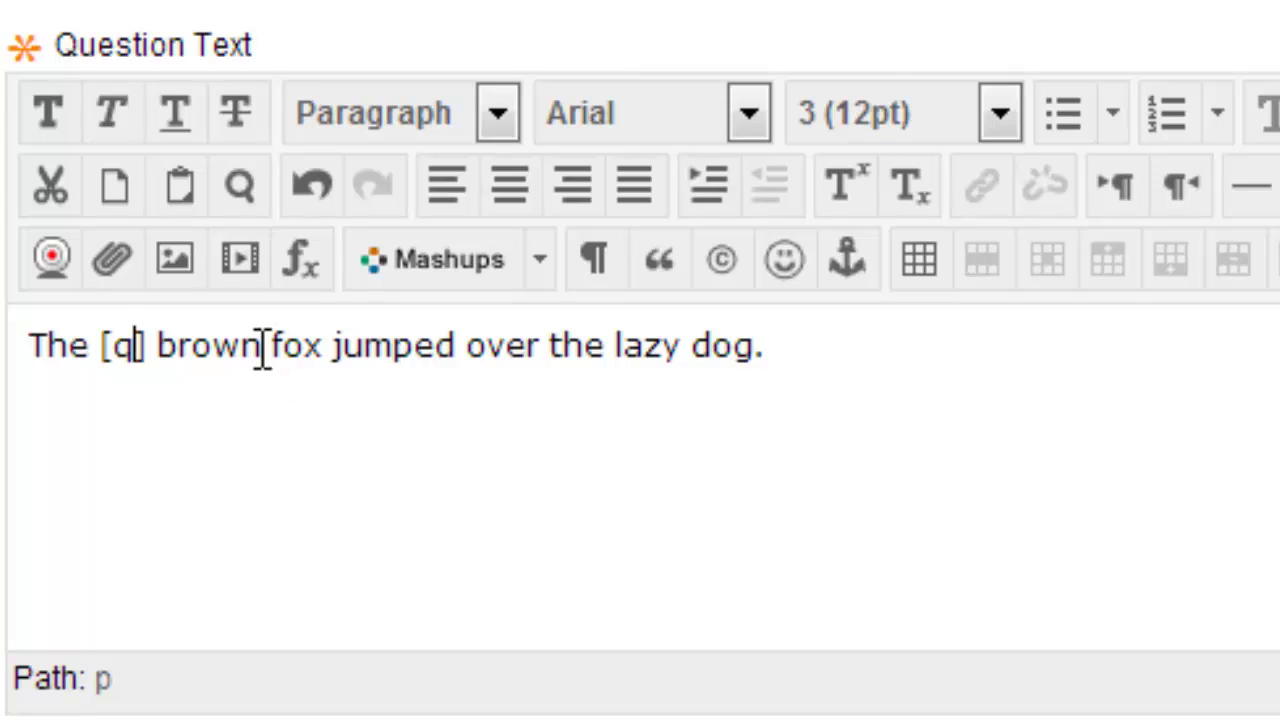
left_click_drag(261, 352, 168, 360)
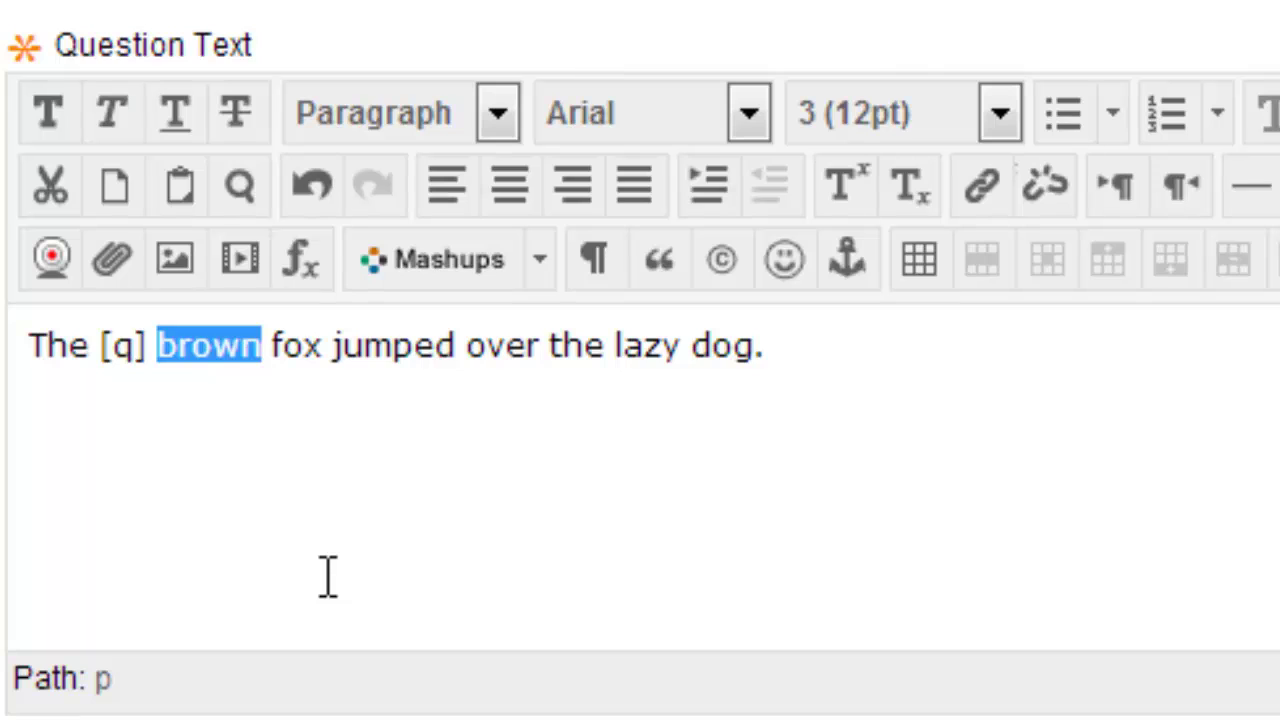
type("[b]")
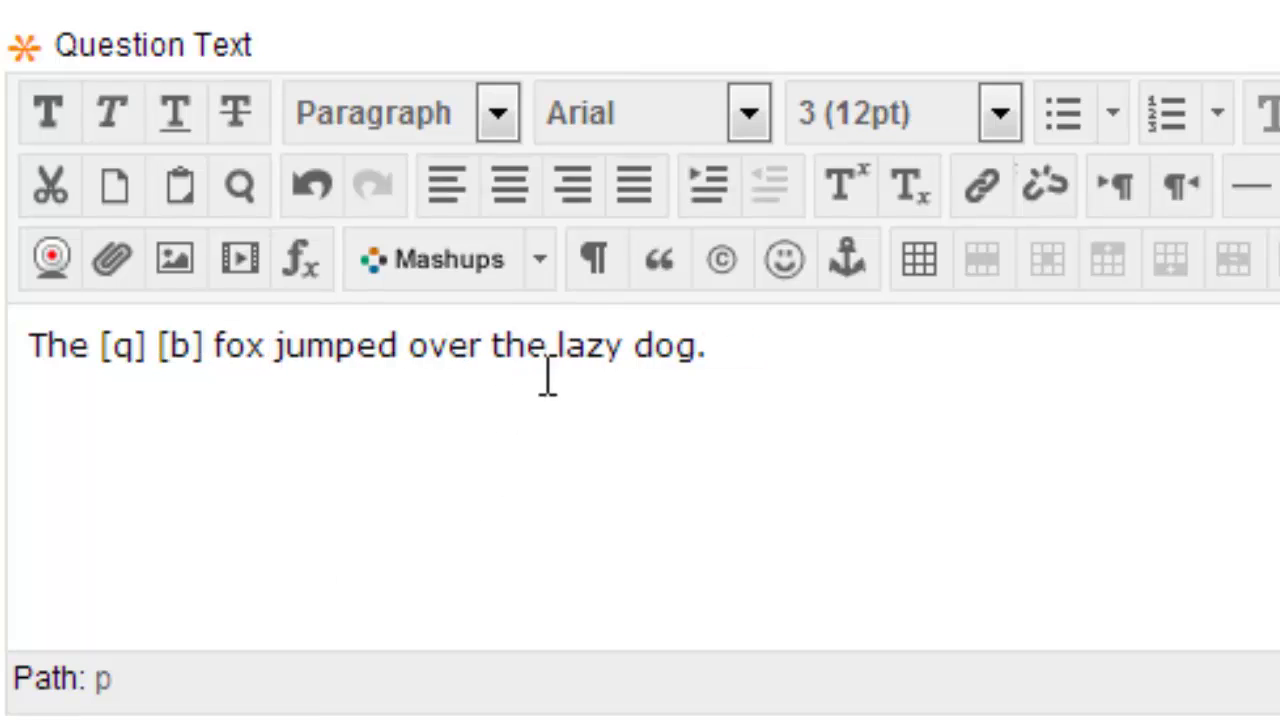
left_click_drag(623, 349, 565, 360)
type("[l]")
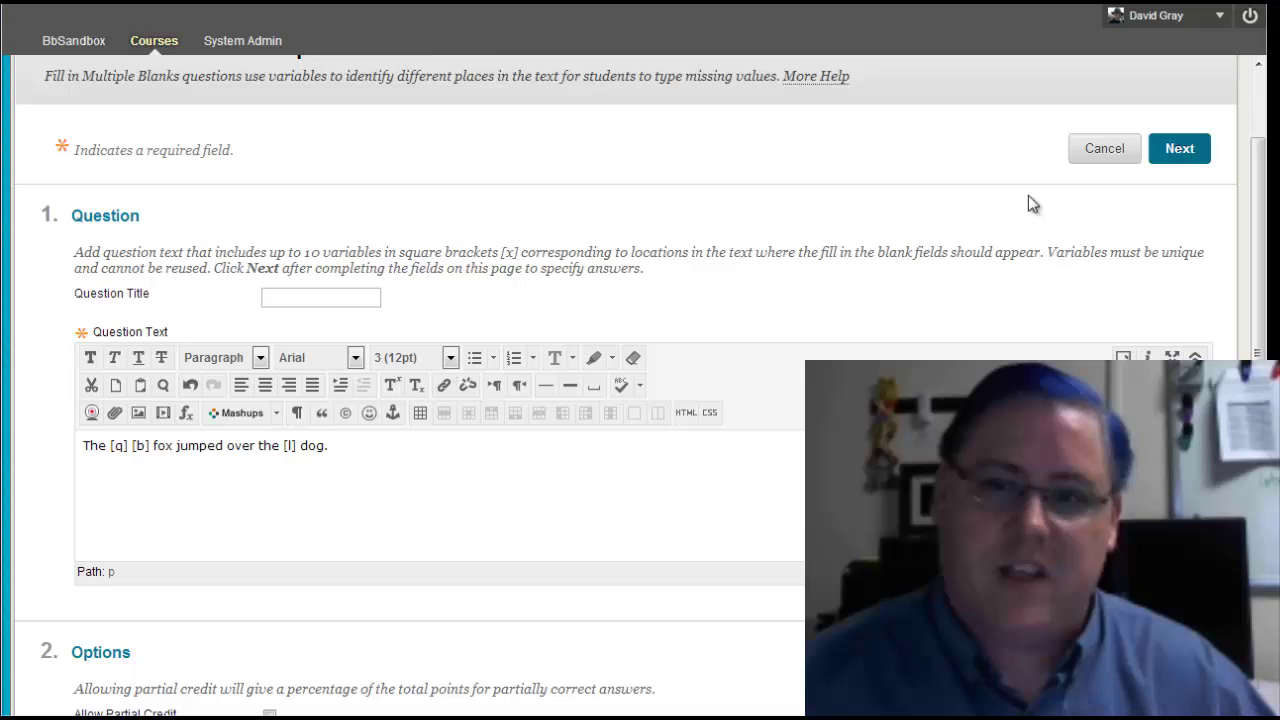
Step: Tick Allow Partial Credit in the question's Options section, then return to the form's top
scroll(933, 215, "down", 1)
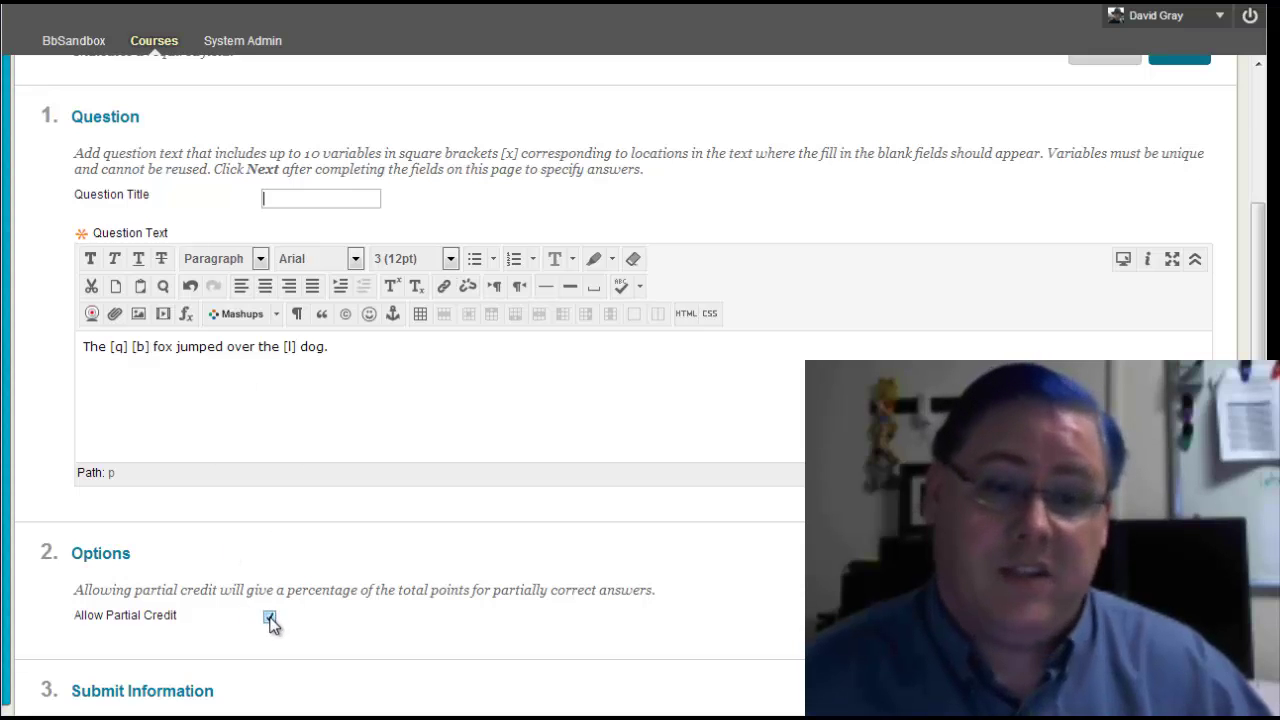
scroll(1042, 243, "up", 2)
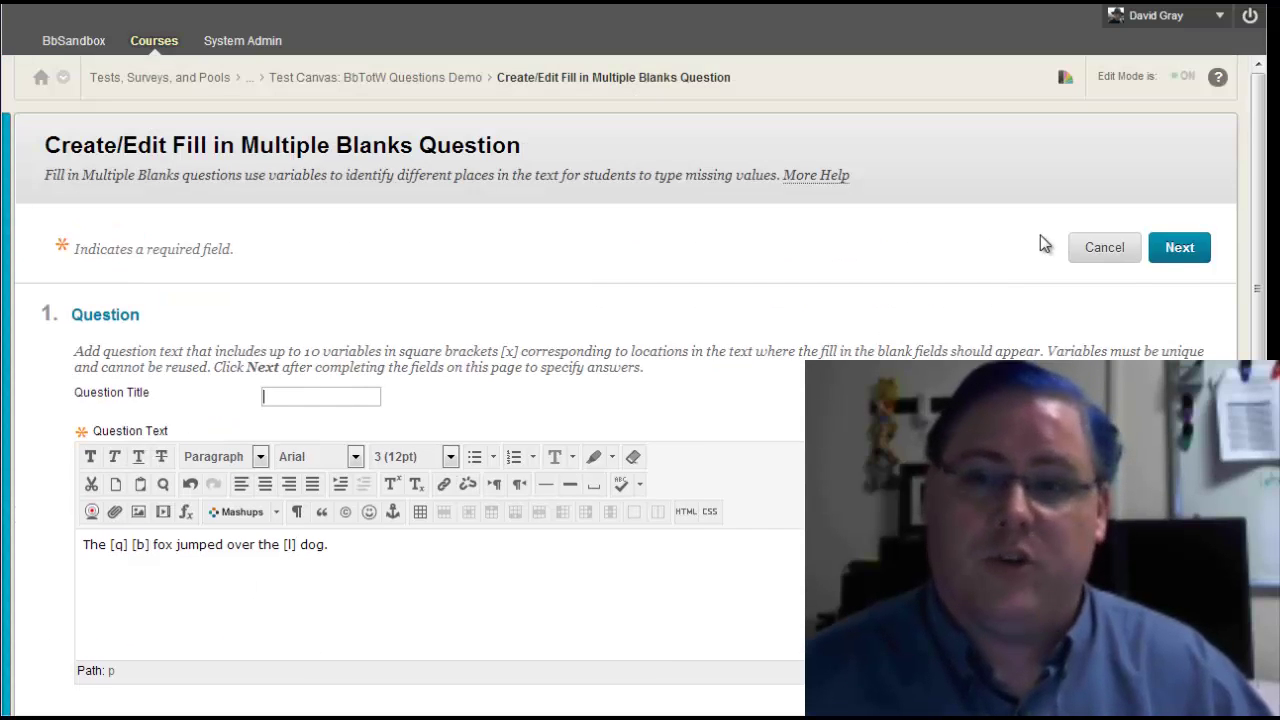
Step: Advance to the answers step and leave blank q's Number of Answers at 1
left_click(1202, 249)
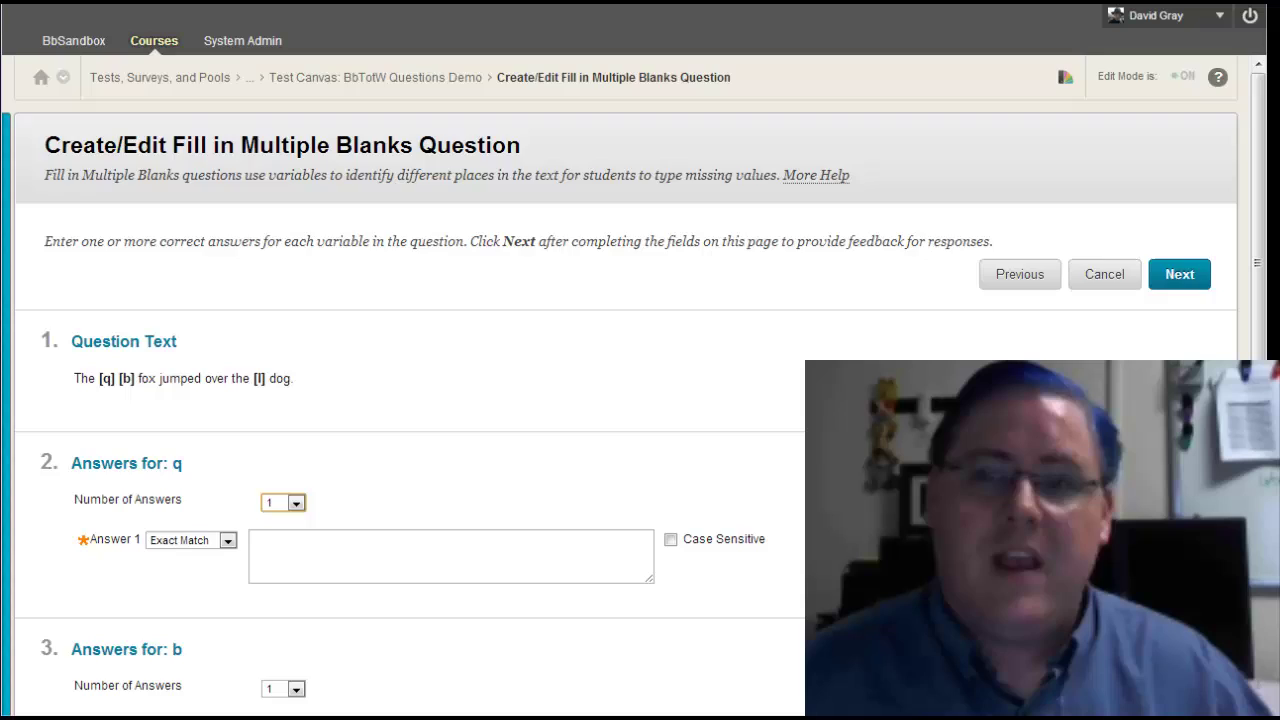
scroll(730, 364, "down", 2)
scroll(620, 380, "down", 1)
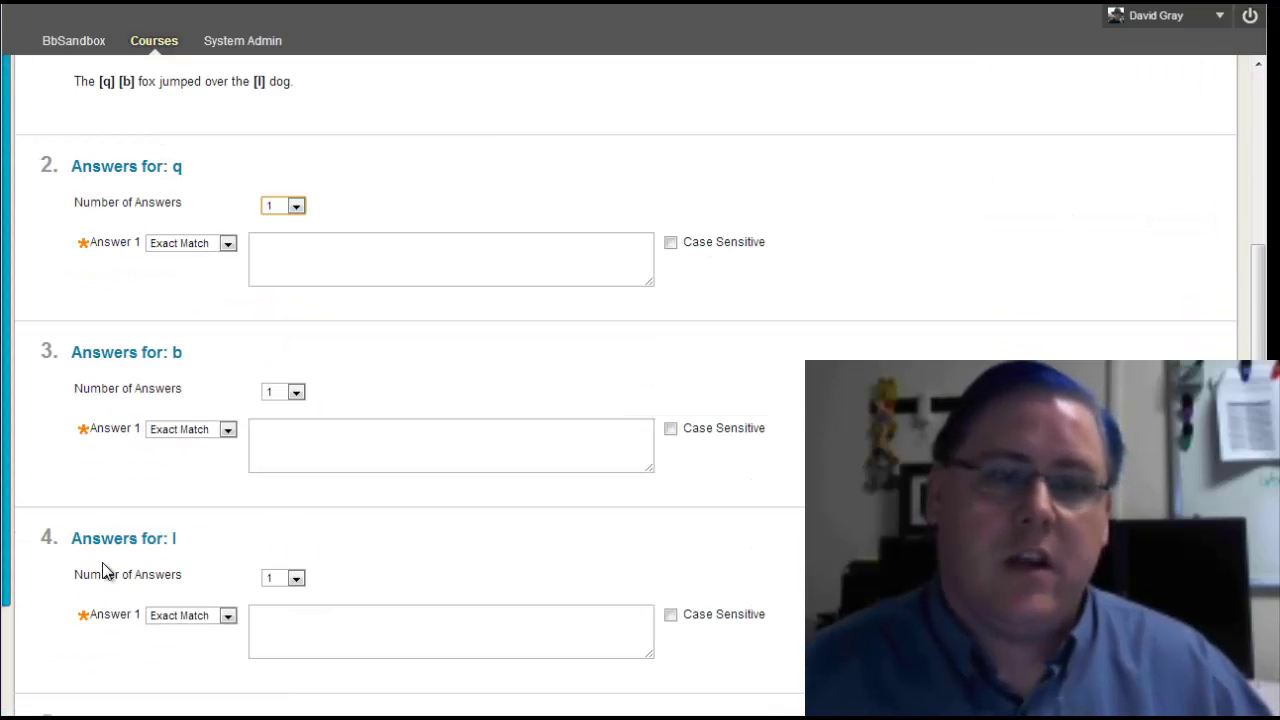
left_click(300, 207)
left_click_drag(298, 272, 298, 490)
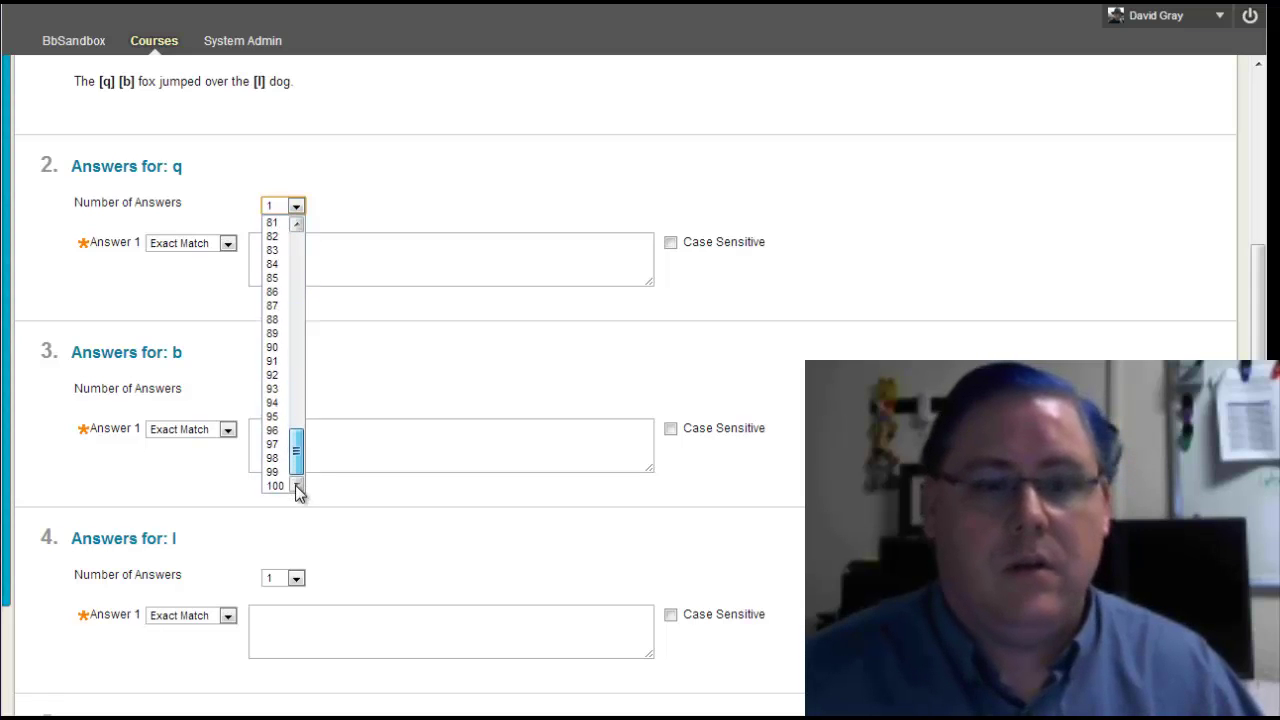
left_click(435, 167)
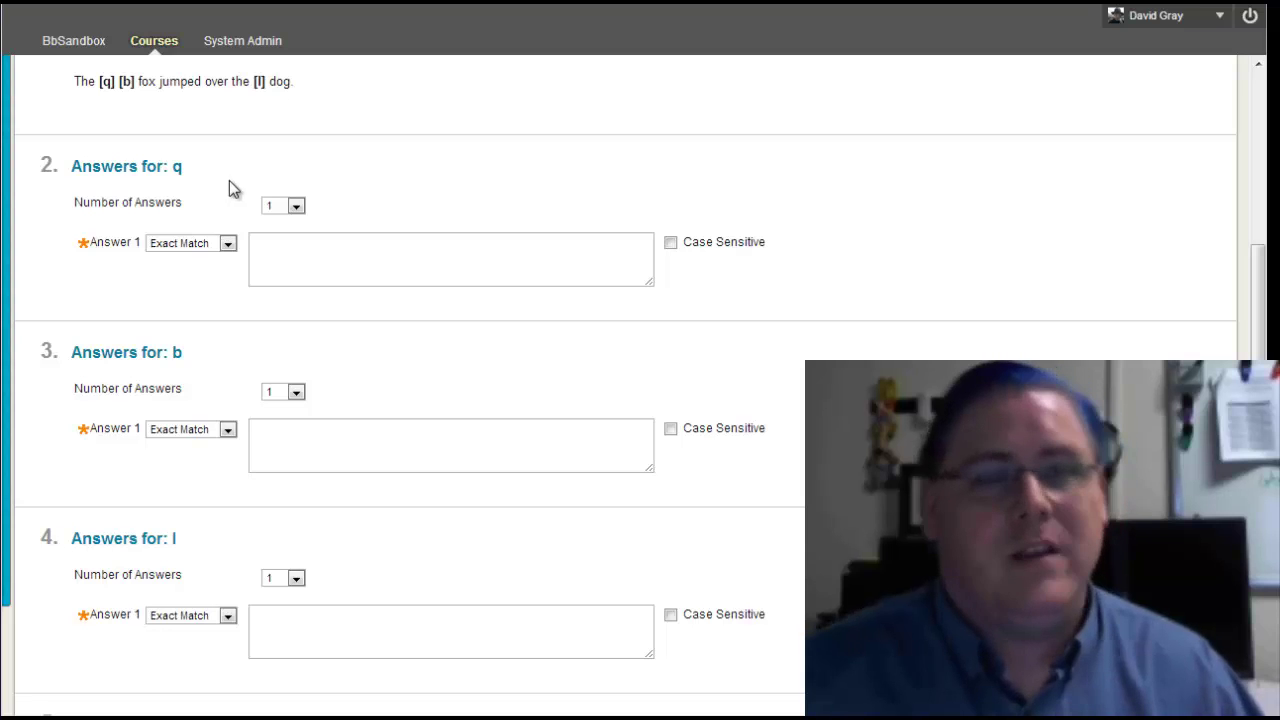
Step: Set blank q's answer to 'quick' as a case-sensitive Exact Match
left_click(276, 254)
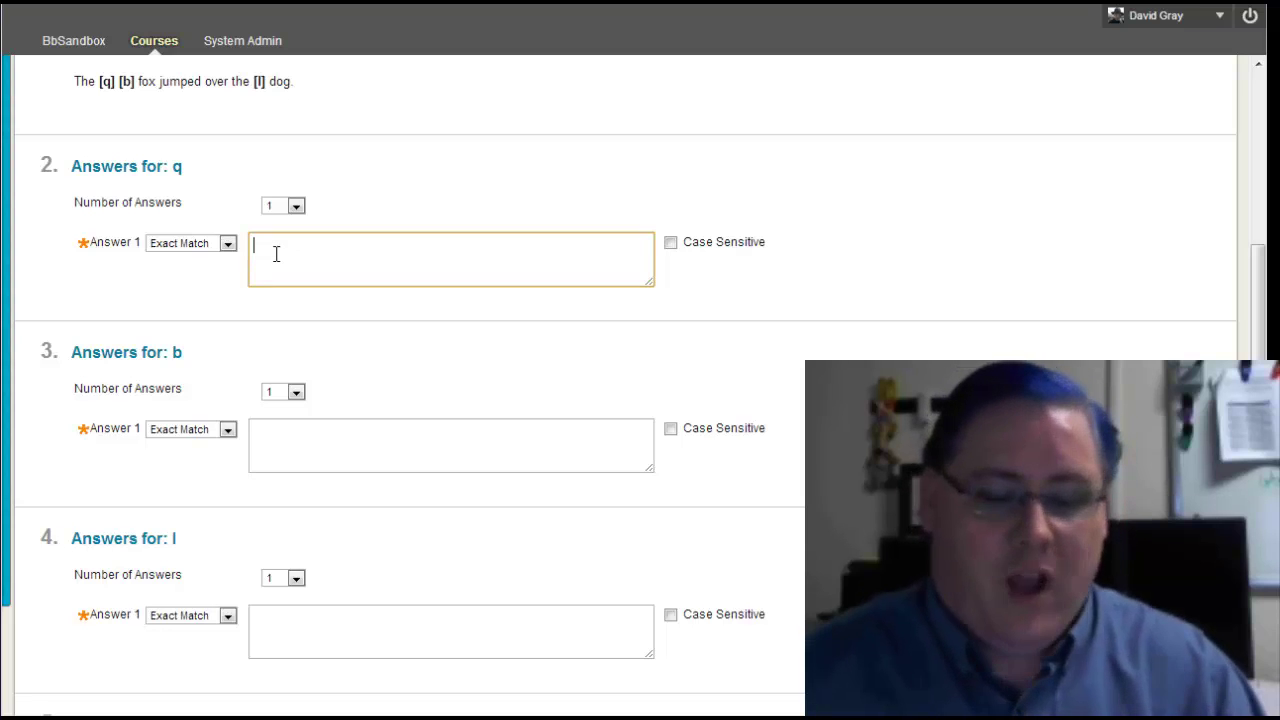
type("quick")
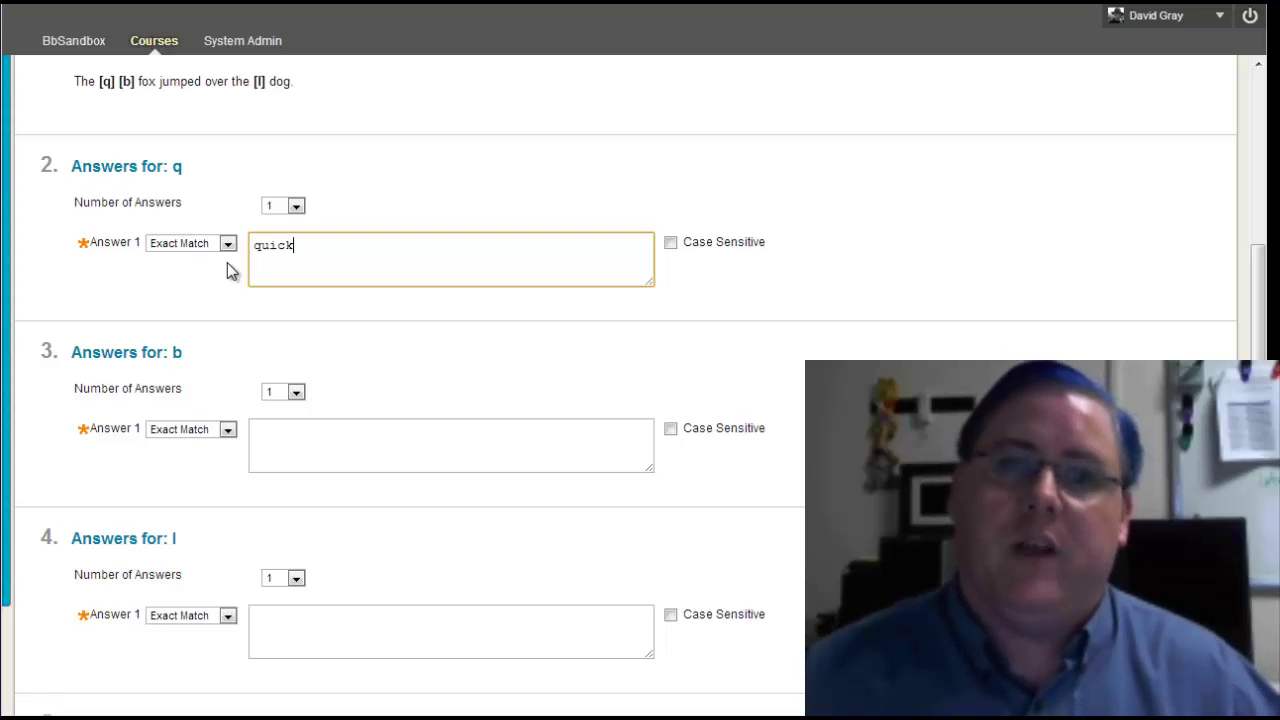
left_click(296, 207)
left_click(295, 207)
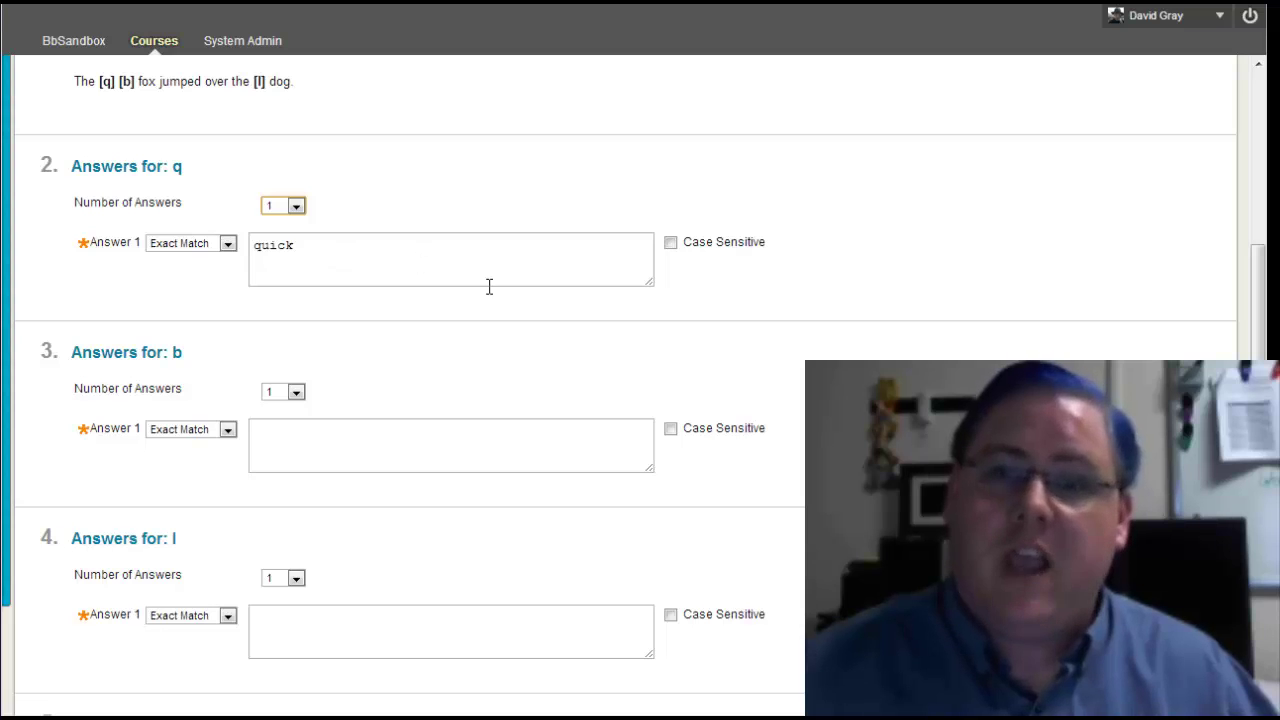
left_click(671, 243)
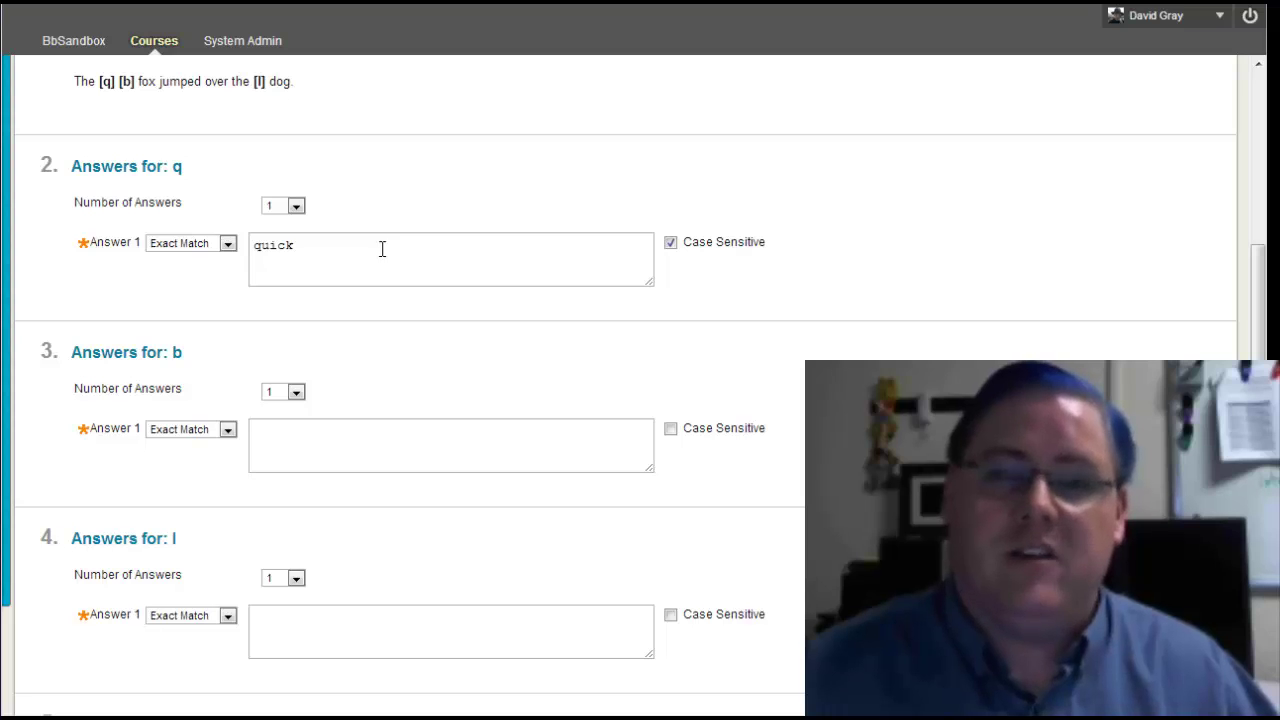
left_click(227, 247)
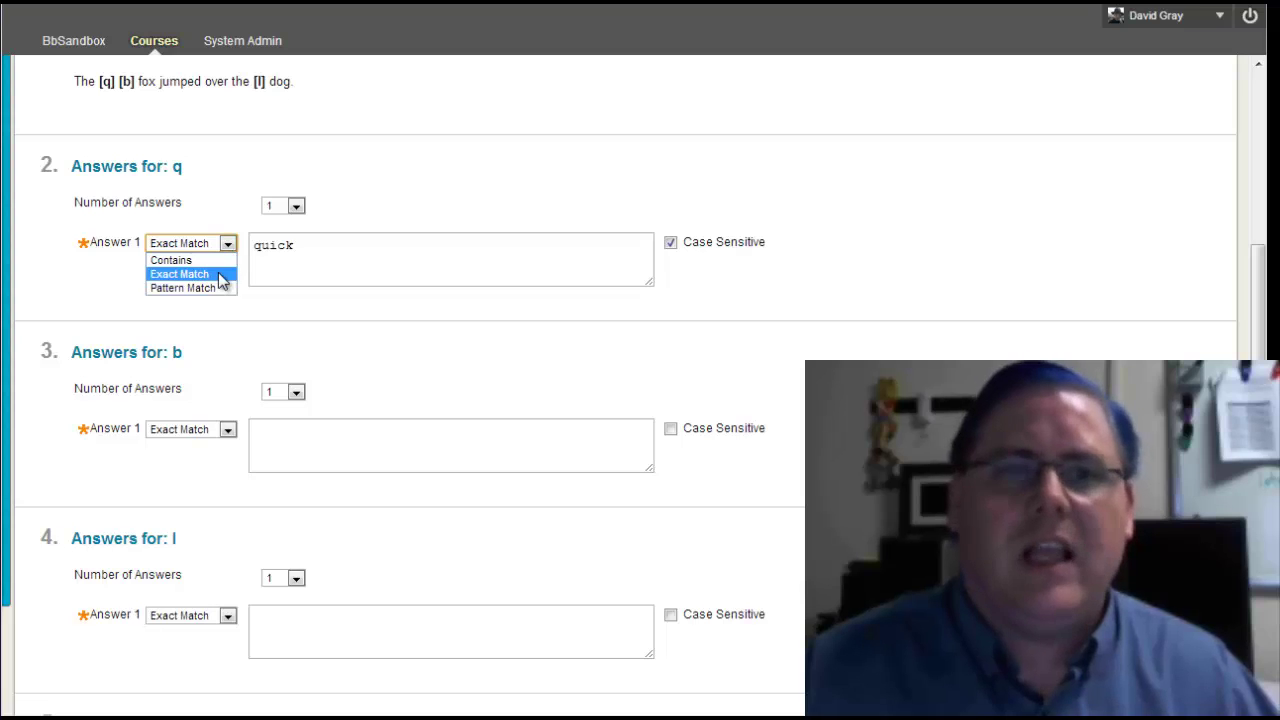
left_click(221, 275)
left_click(192, 301)
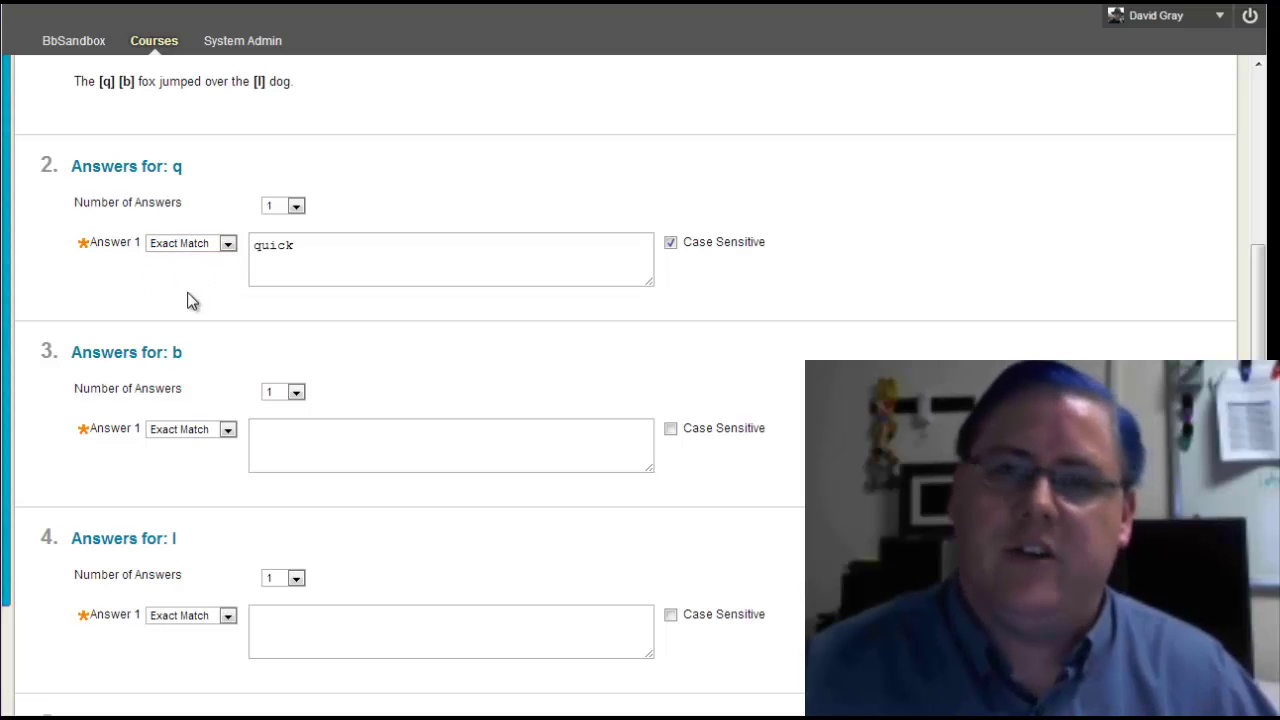
Step: Set blanks b and l to 'brown' and 'lazy', both case sensitive
left_click(299, 441)
type("b")
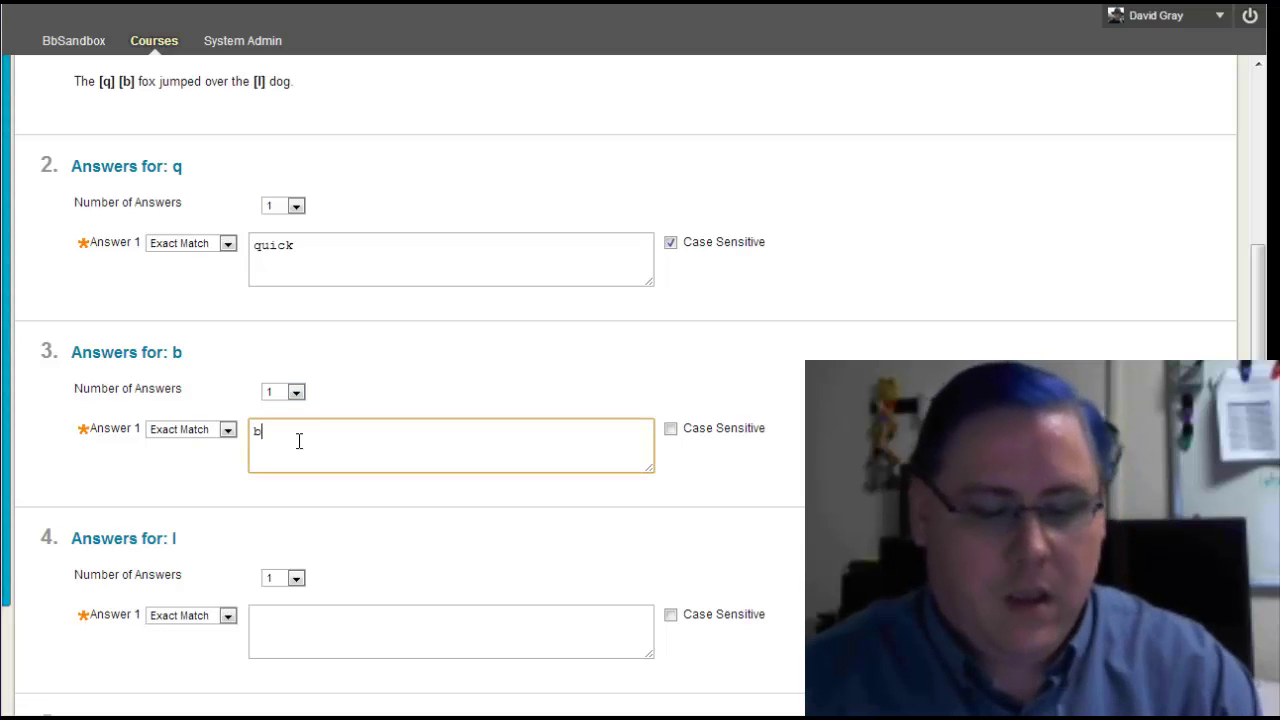
type("rown")
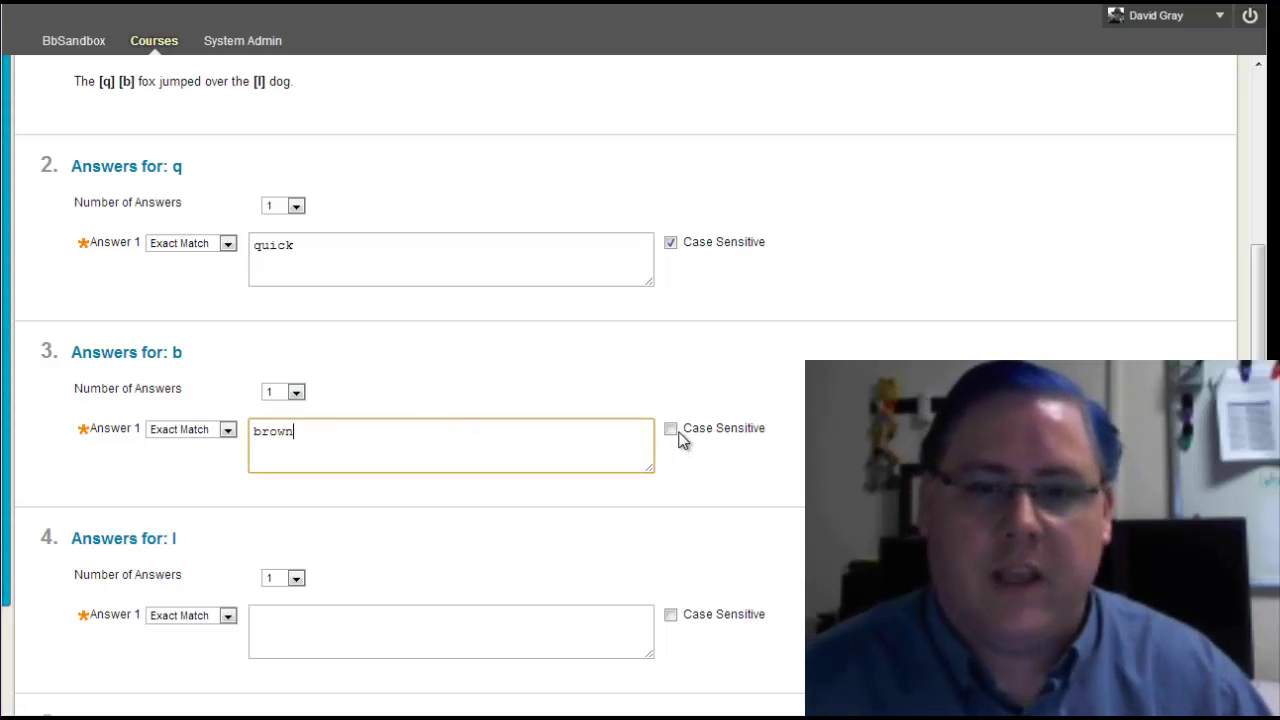
left_click(674, 432)
left_click(517, 641)
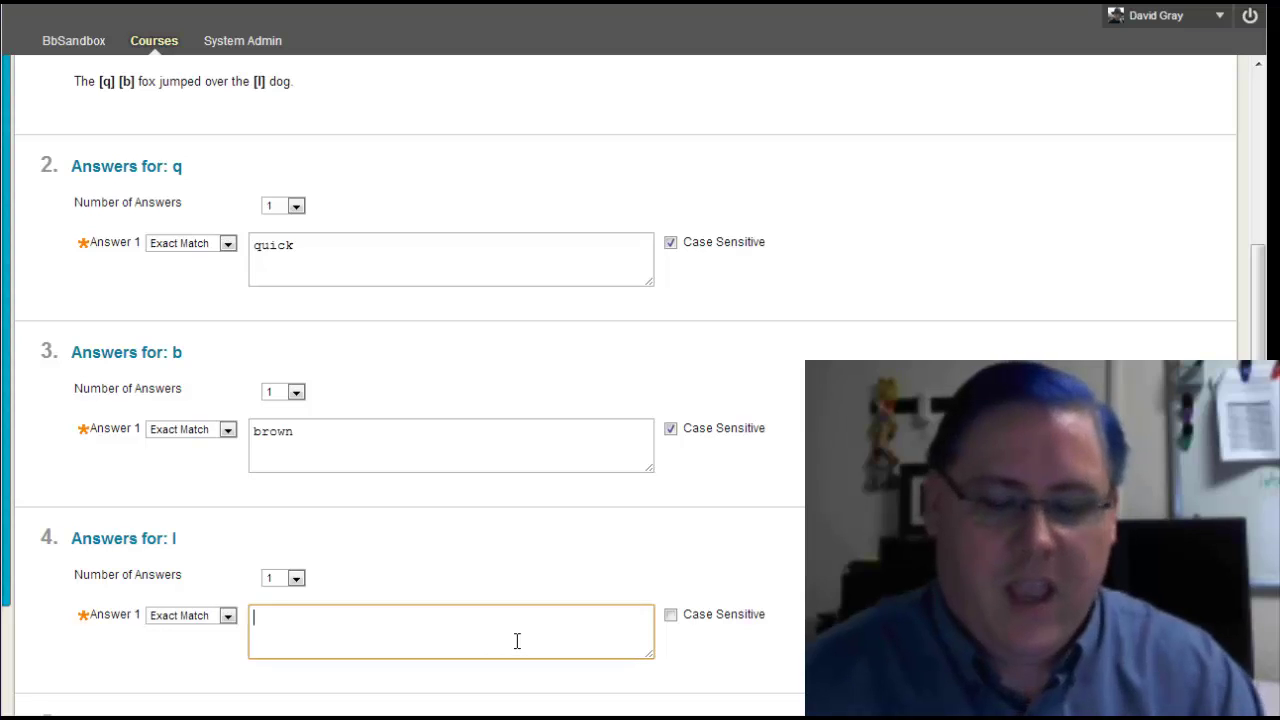
type("lazy")
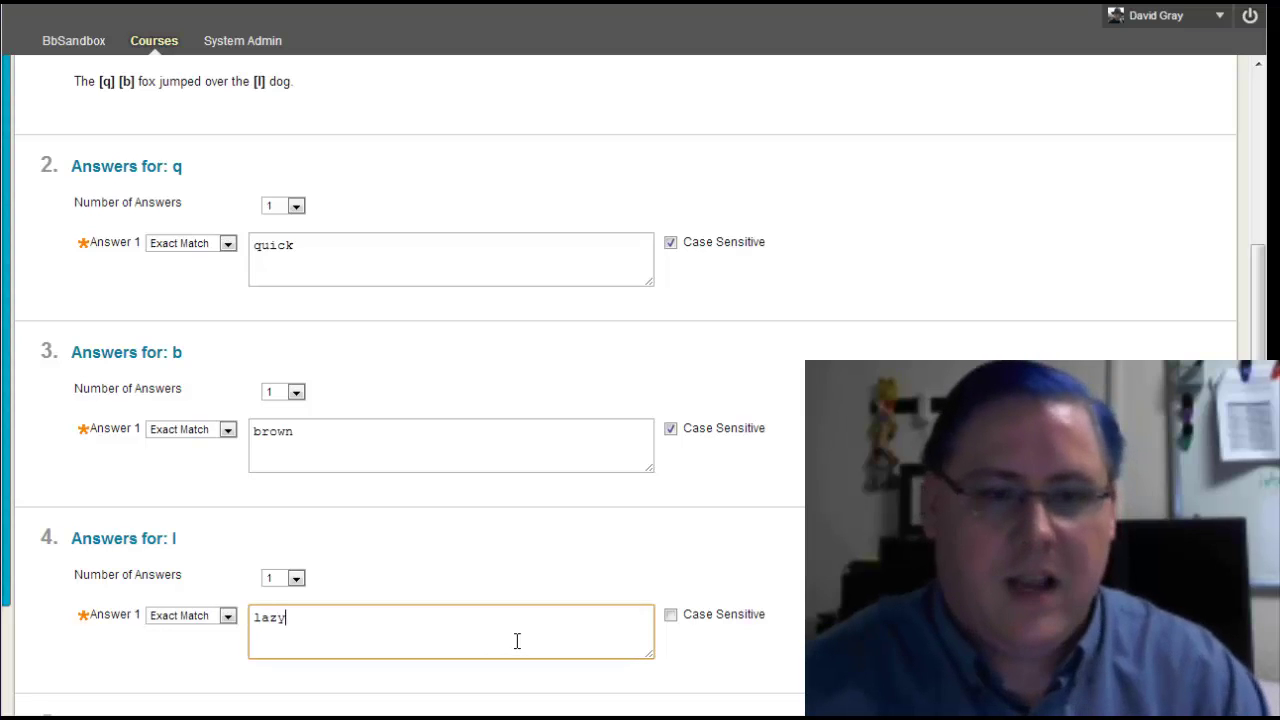
left_click(671, 616)
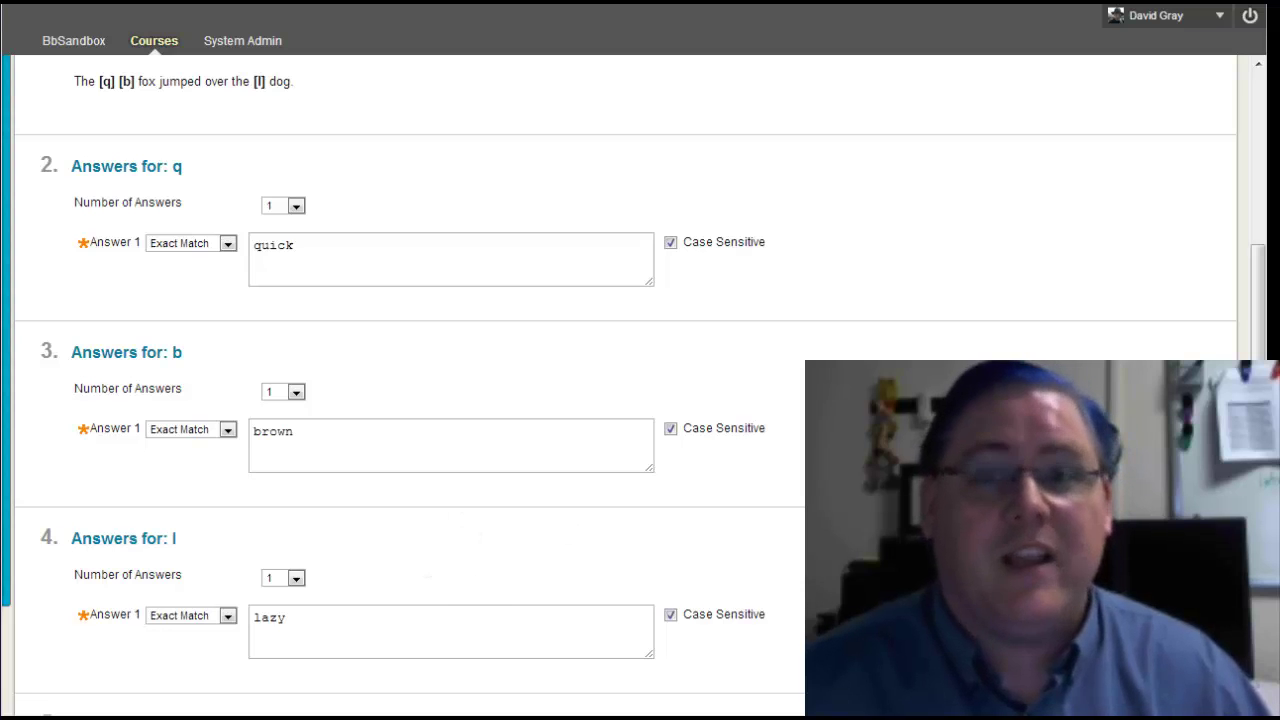
scroll(640, 400, "down", 1)
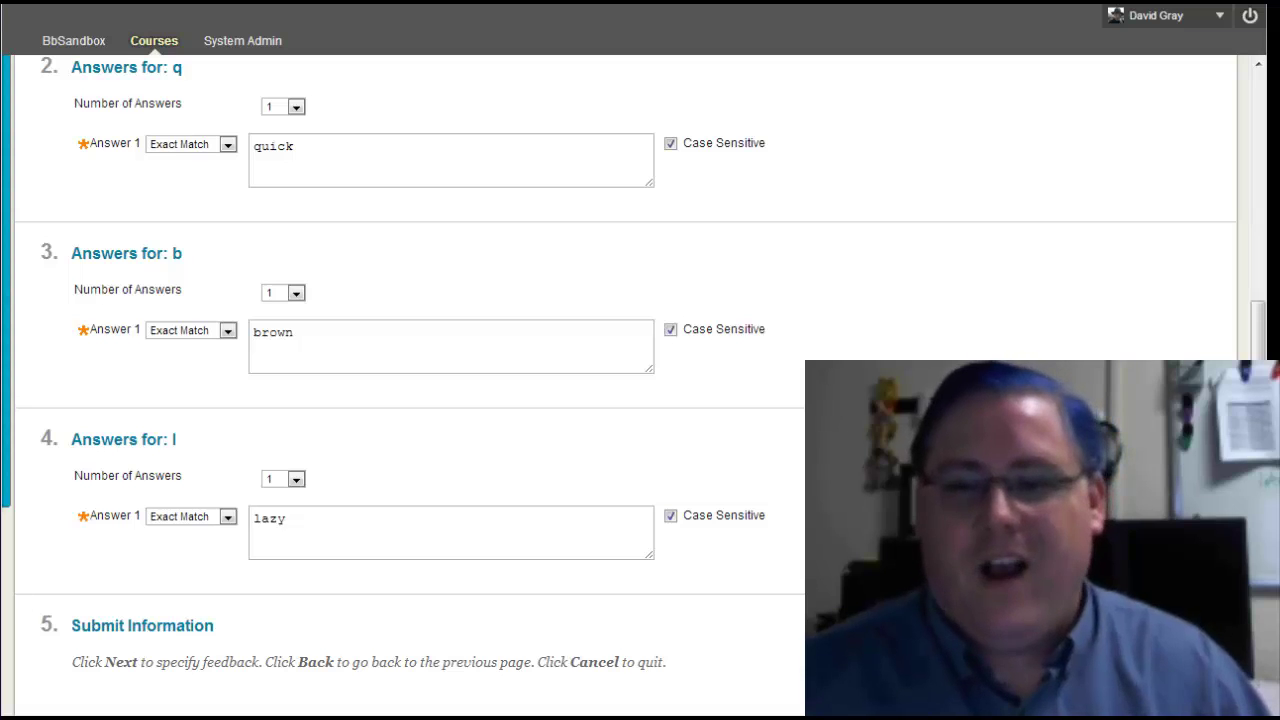
Step: Skip the Feedback step and submit, adding the question to the Test Canvas
key("Return")
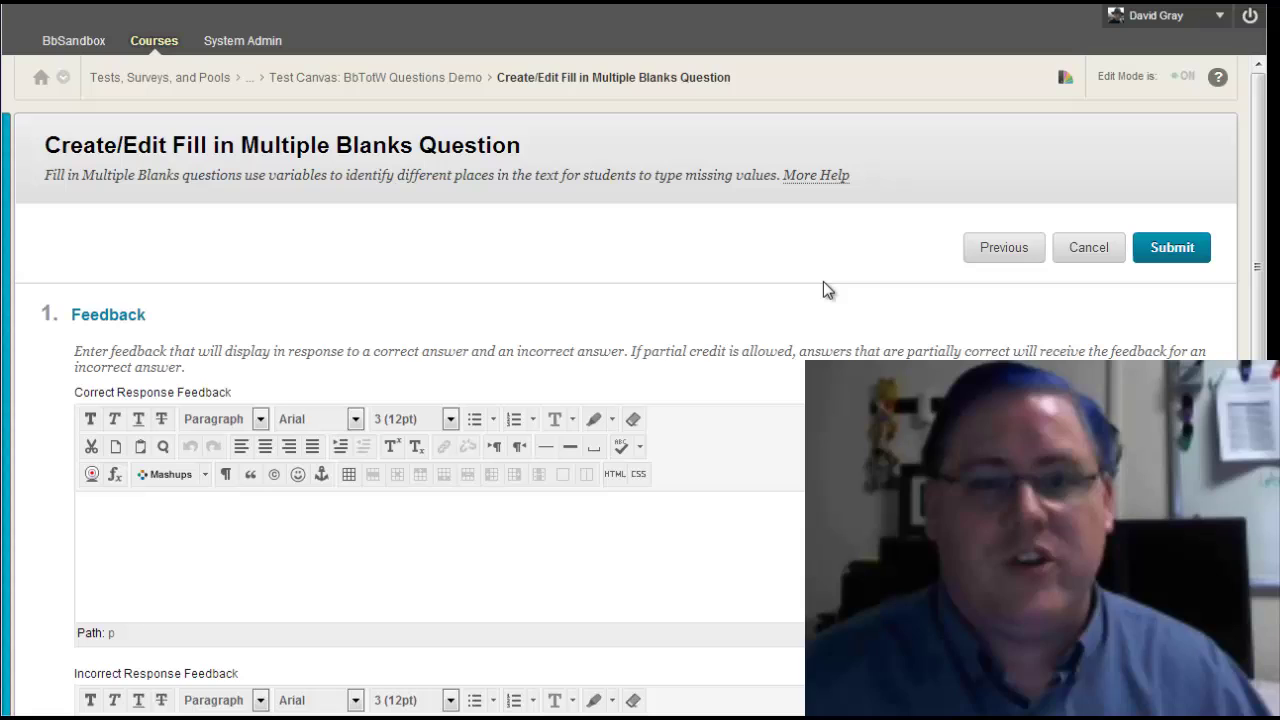
scroll(823, 289, "down", 1)
scroll(823, 289, "down", 3)
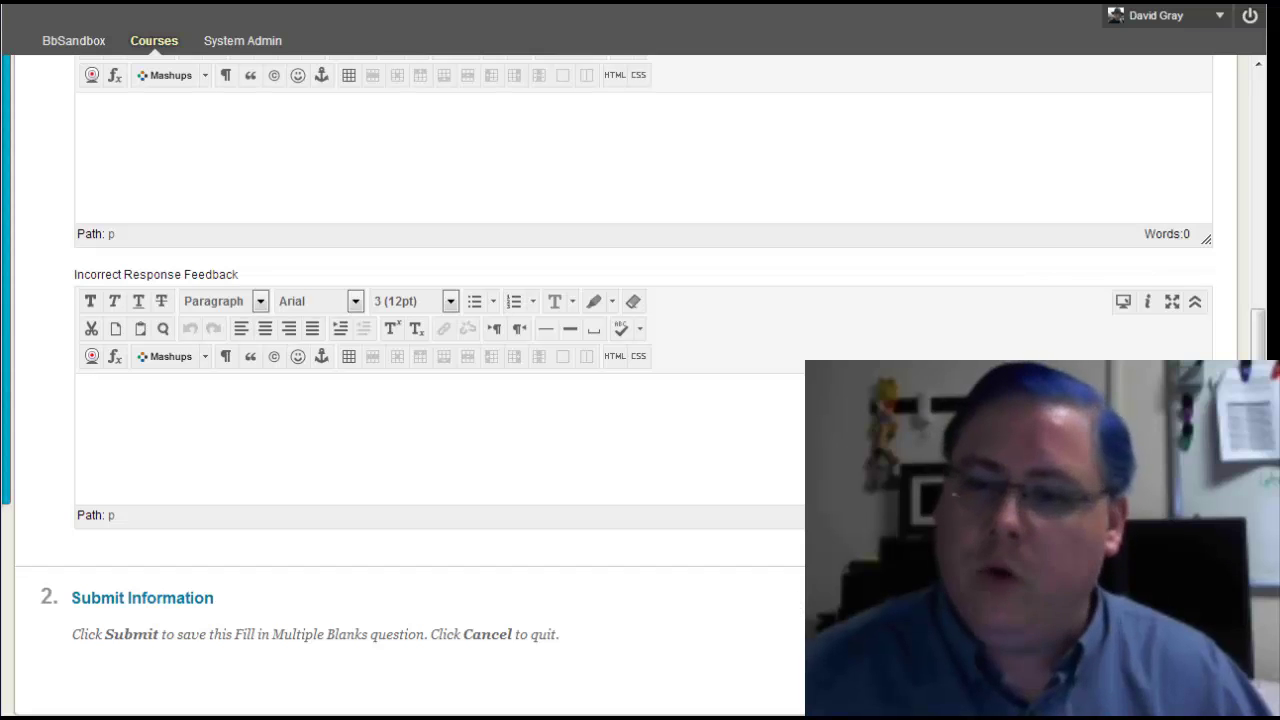
left_click(789, 622)
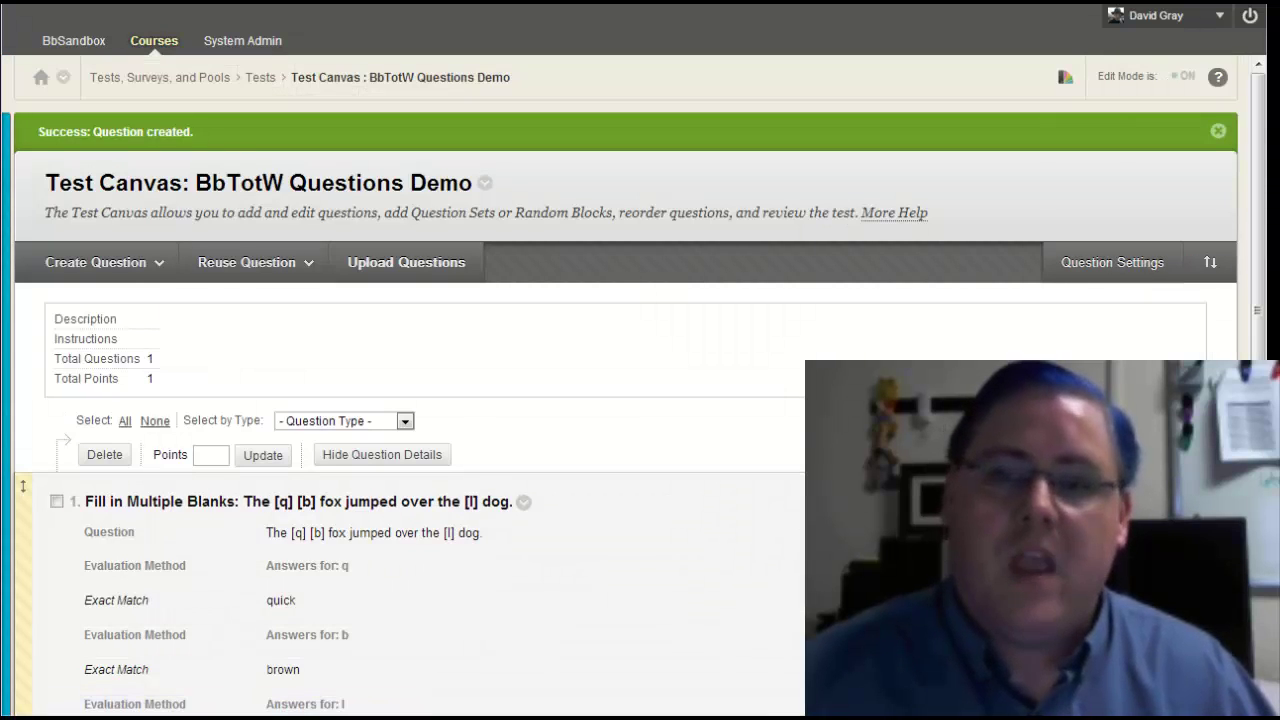
Step: Scroll down the Test Canvas before going to the Sandbox course 1 Home Page
scroll(640, 450, "down", 2)
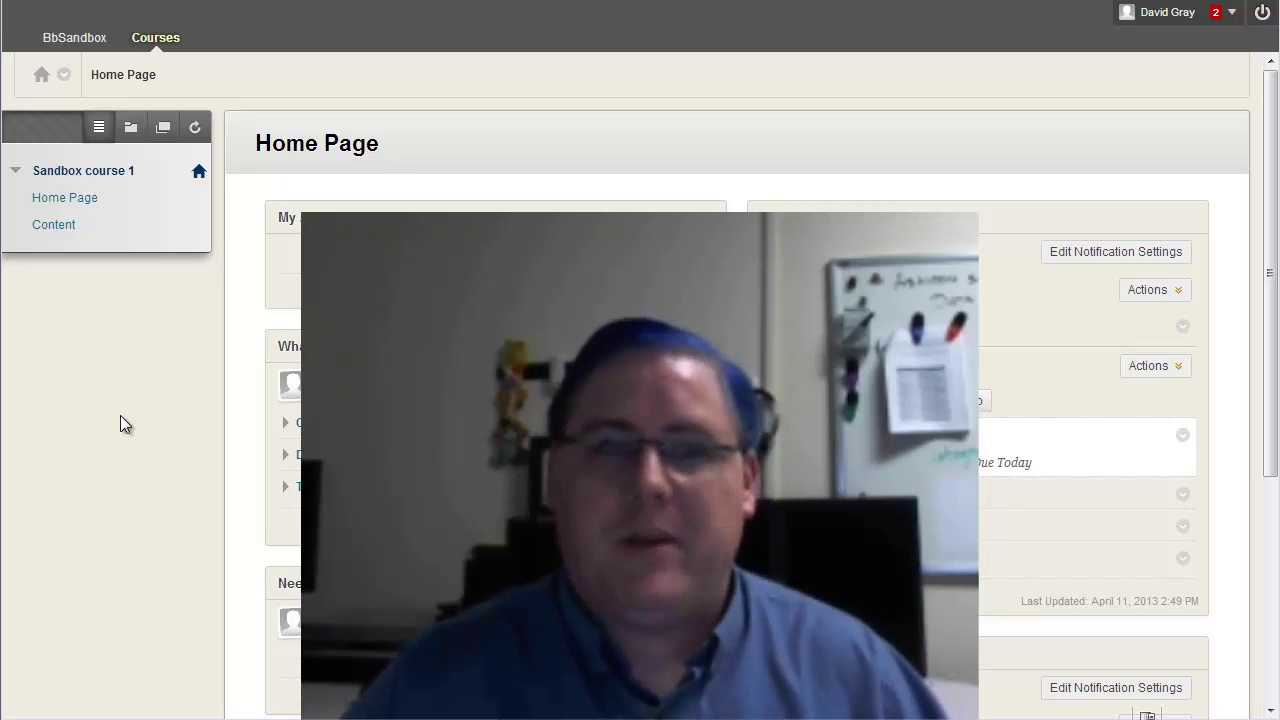
Step: Open the BbTotW Questions Demo test from Content and begin an attempt
left_click(70, 225)
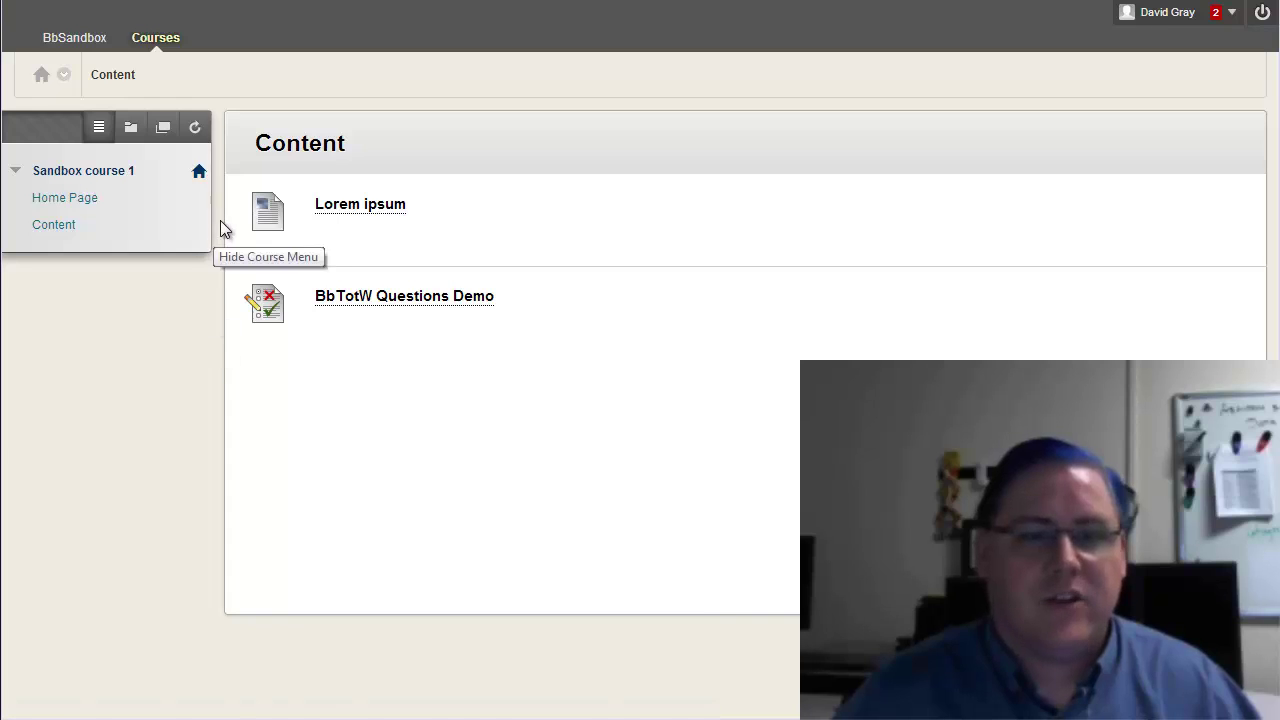
left_click(218, 232)
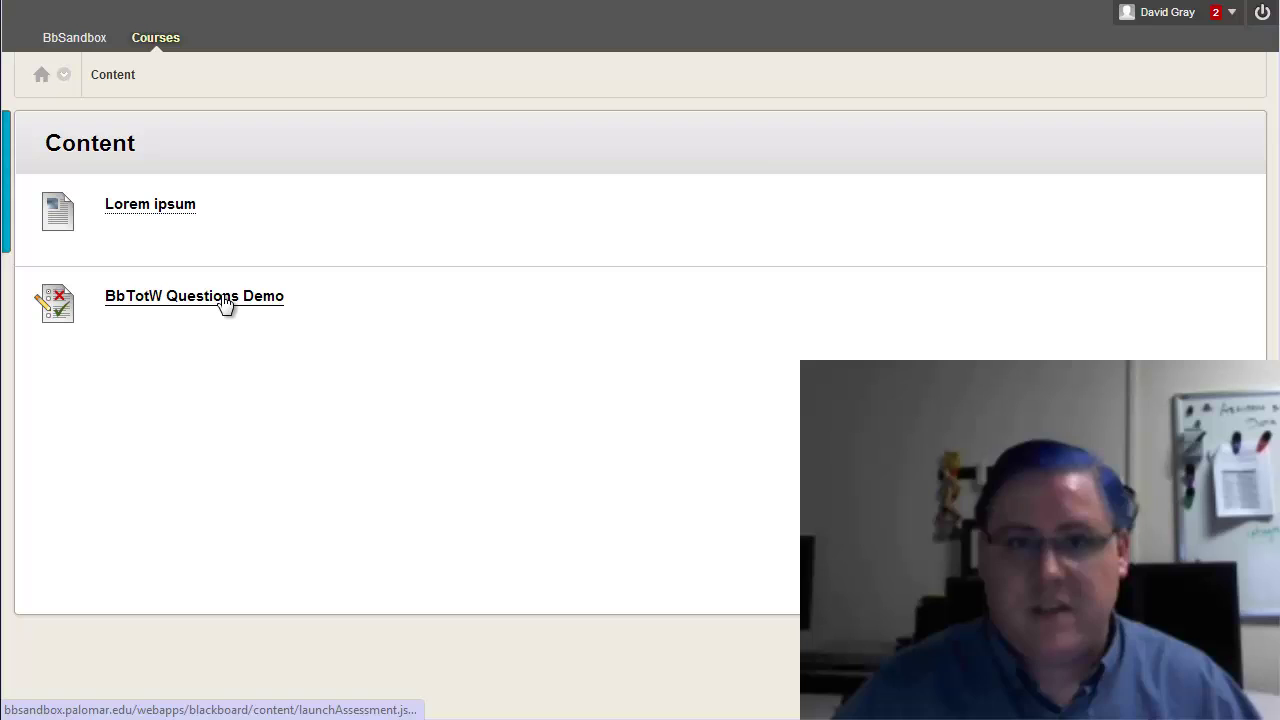
left_click(224, 304)
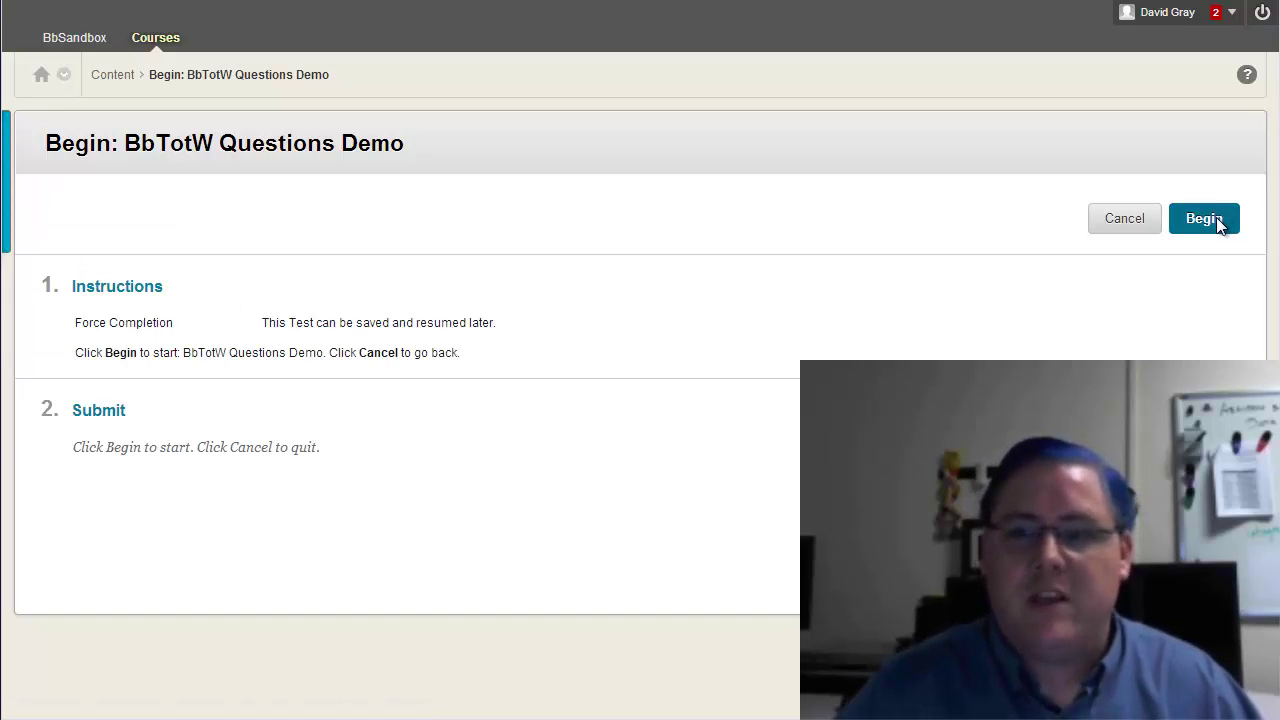
left_click(1216, 218)
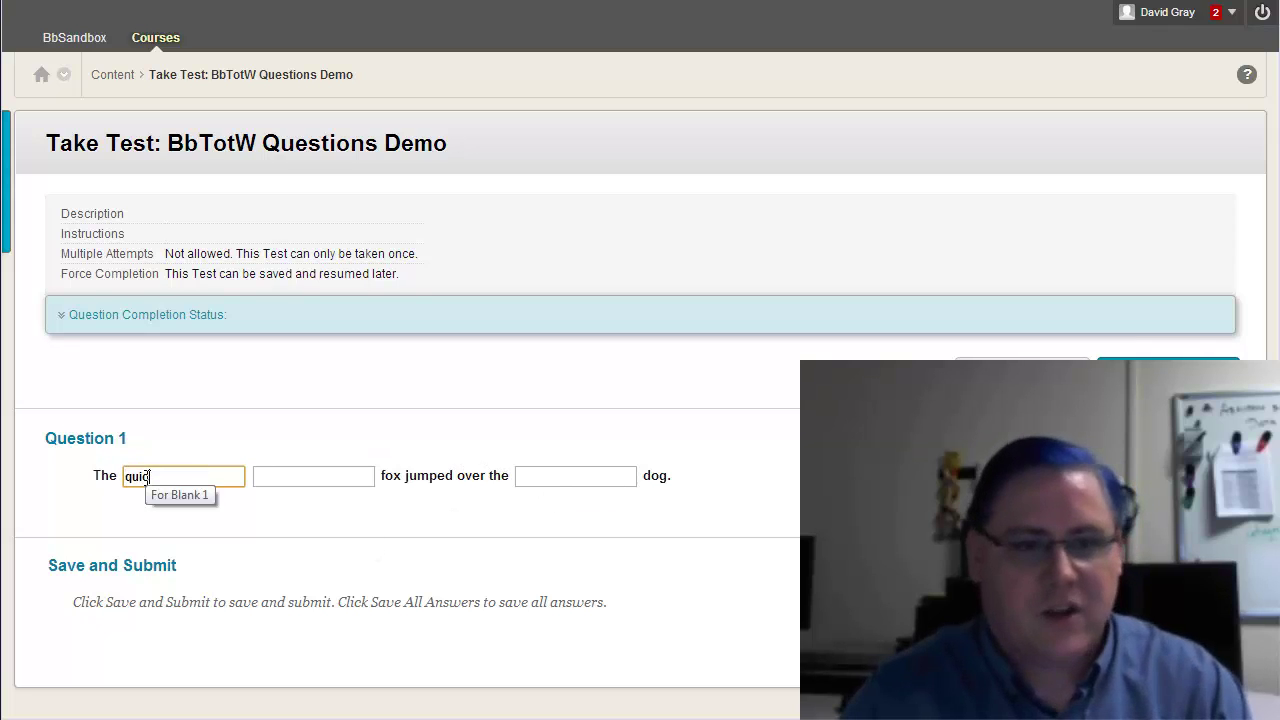
Step: Fill the blanks with quick, pink and smelly, then save, submit and confirm
left_click(283, 471)
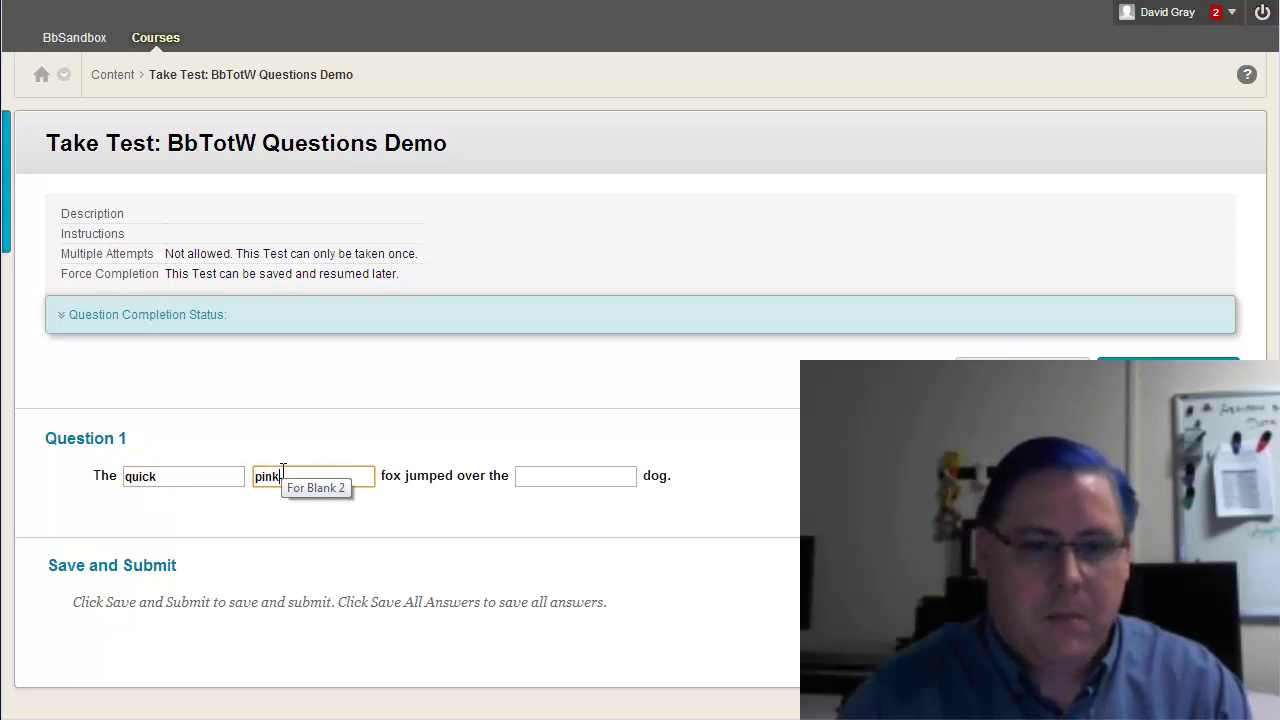
type("pink")
left_click(563, 475)
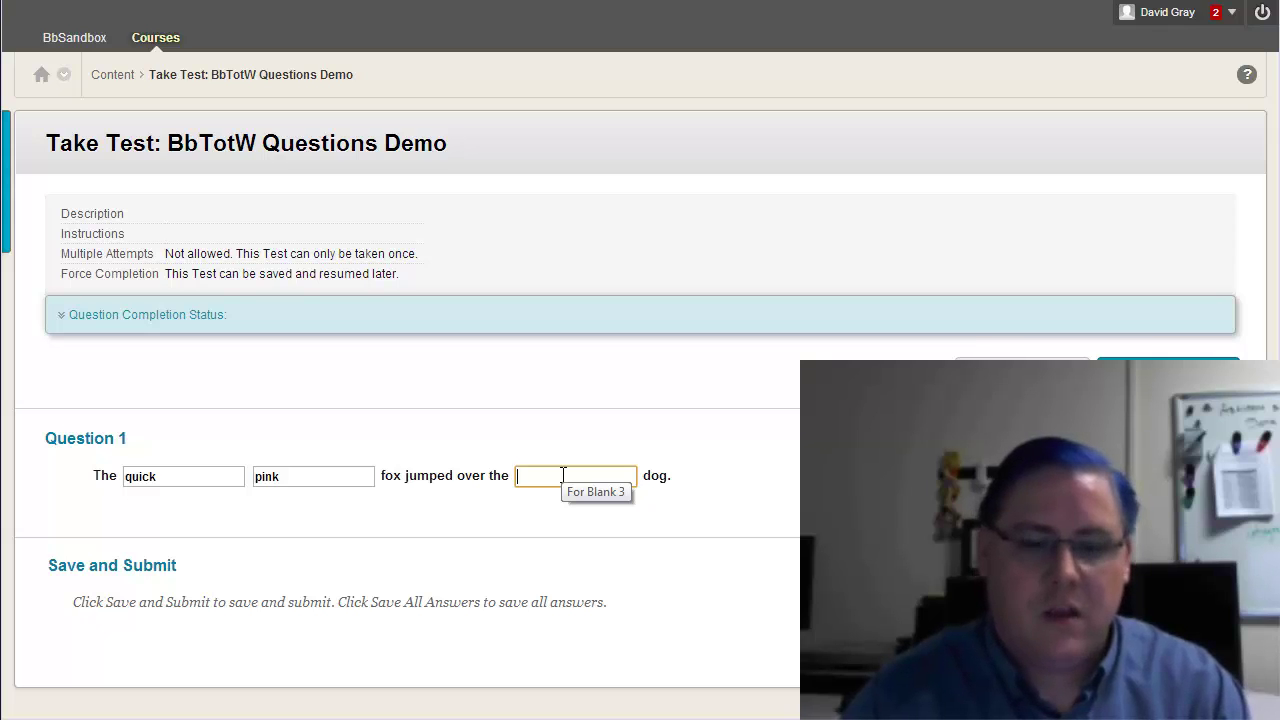
type("smelly")
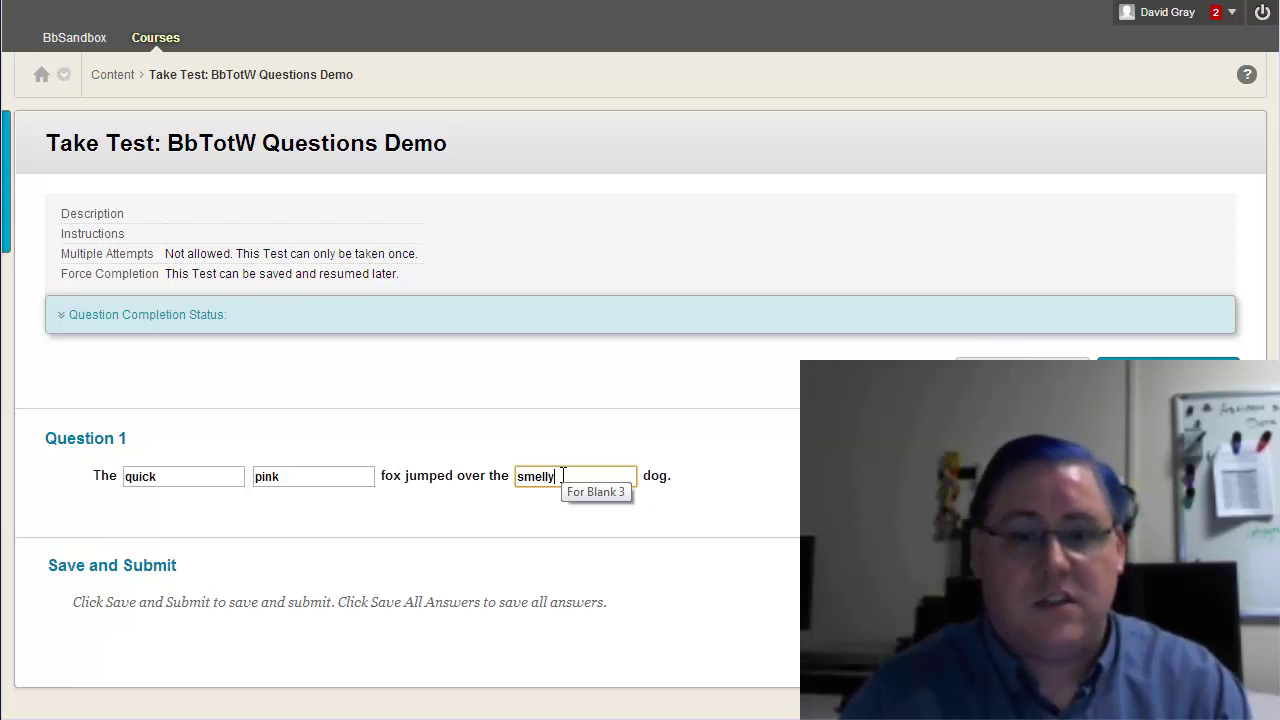
left_click(729, 486)
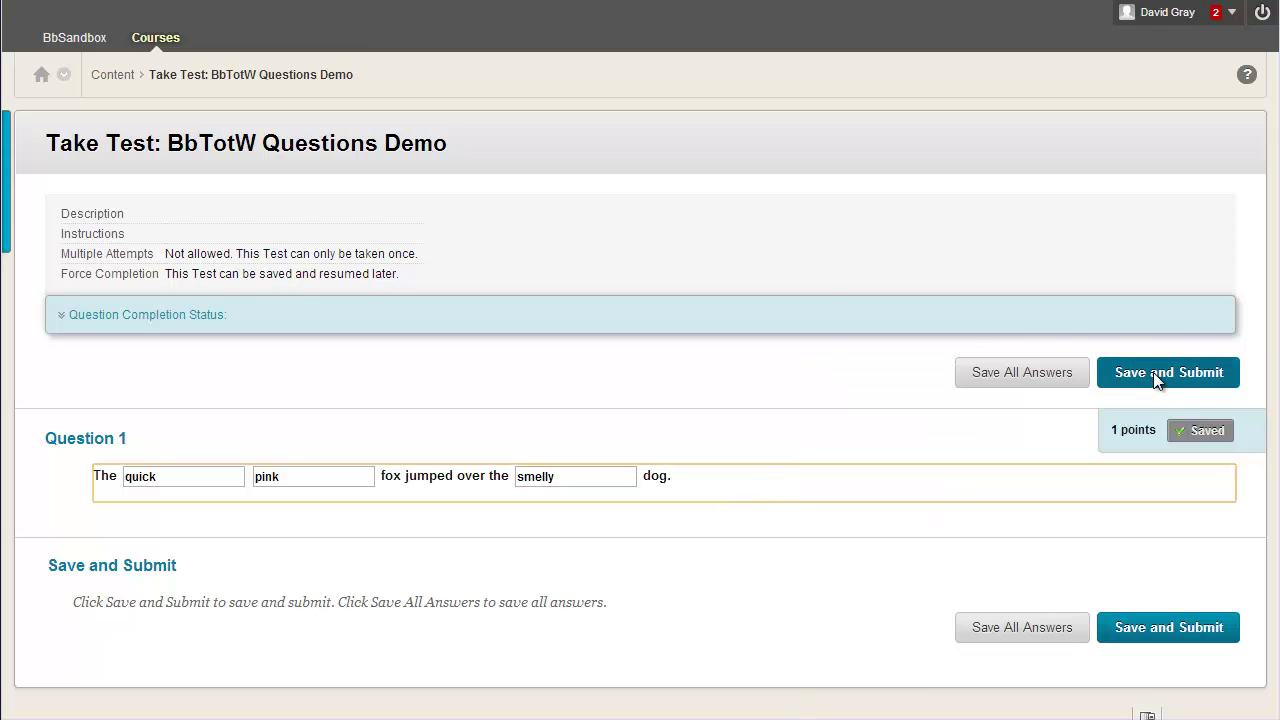
left_click(1155, 376)
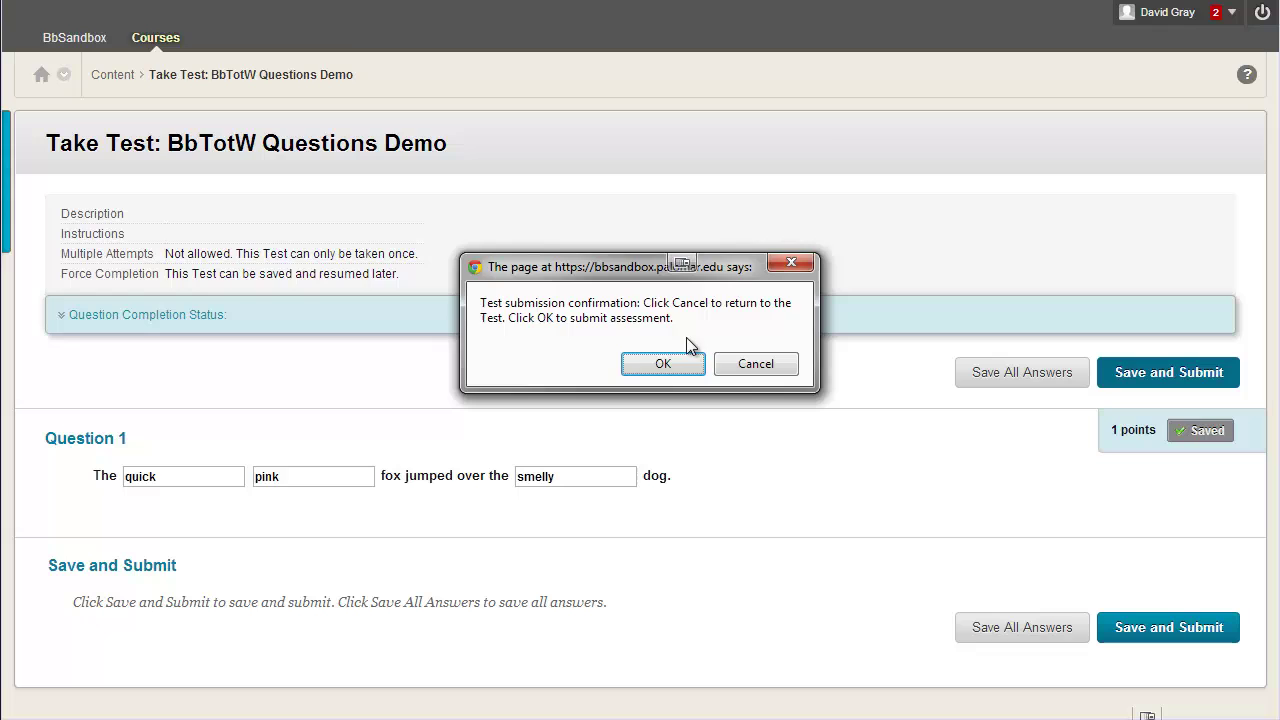
left_click(662, 364)
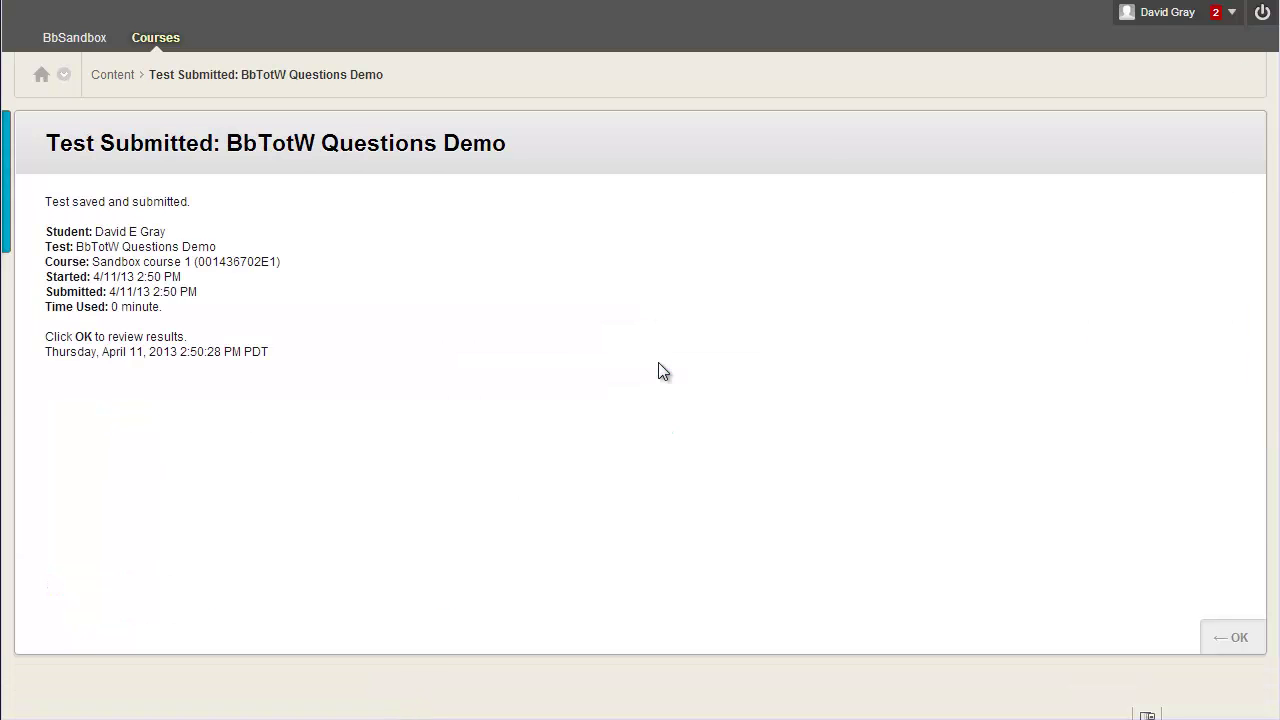
Step: Open the submission review and scroll to the 0.33333 out of 1 points score
left_click(1238, 641)
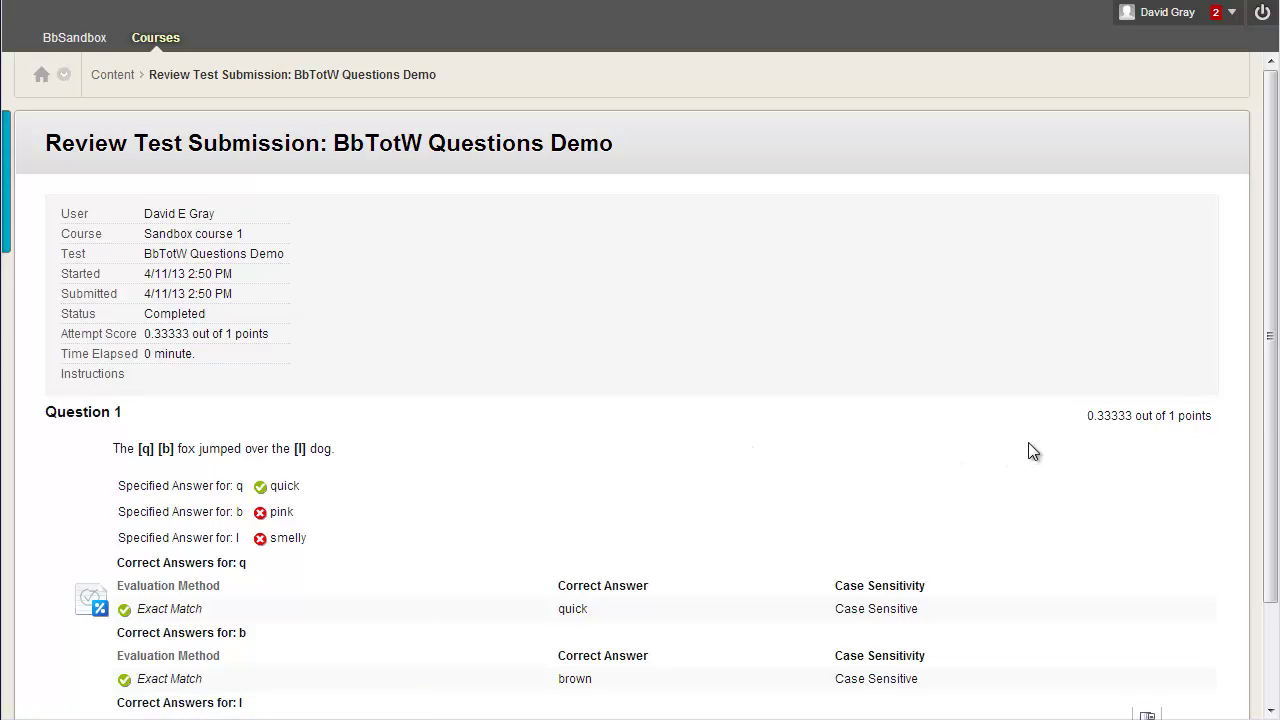
scroll(1033, 451, "down", 2)
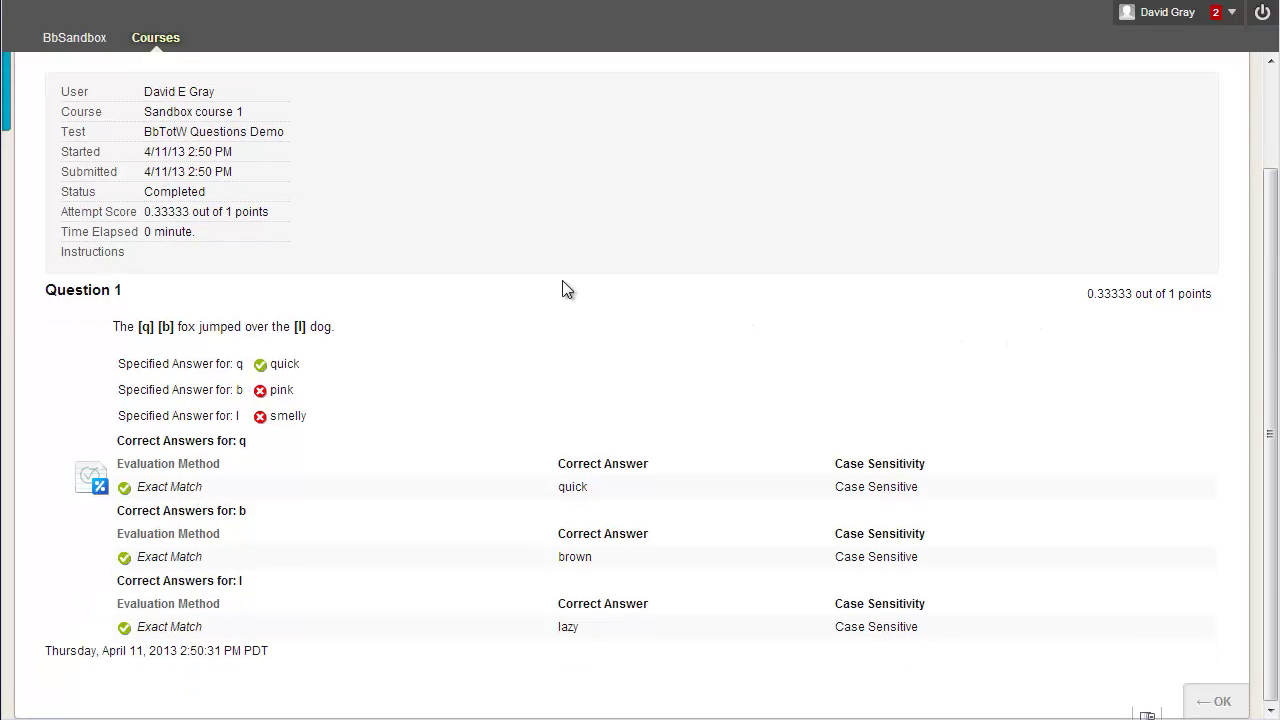